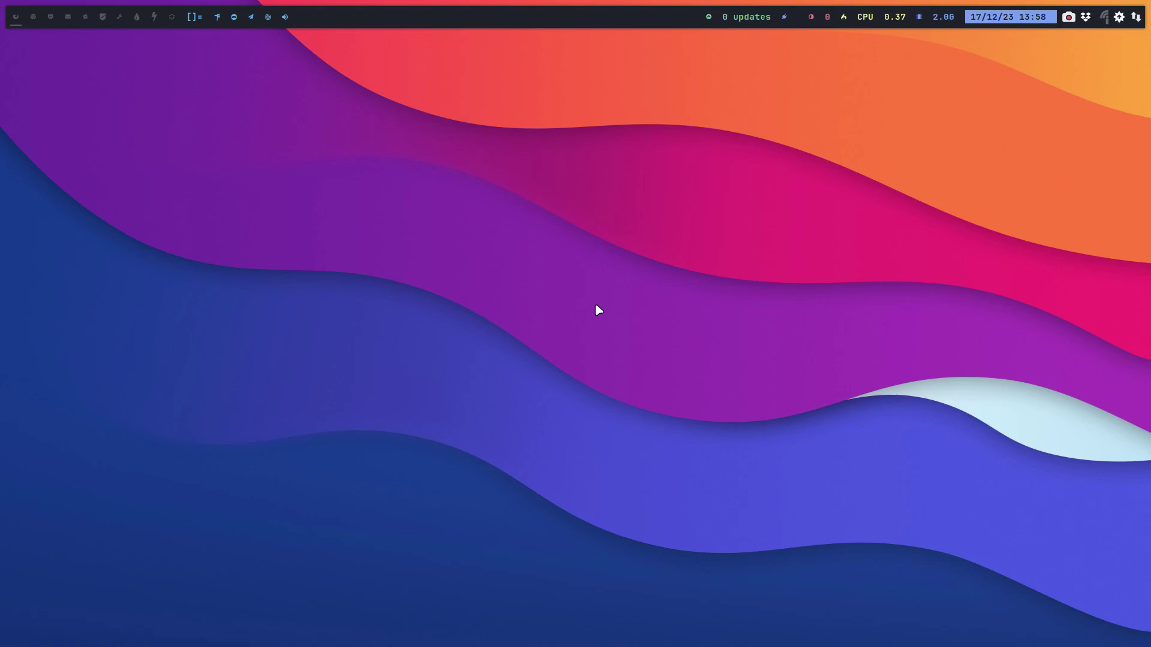
Open a new Chromium window and load arcolinuxb.com from the address bar.
key(ctrl+alt+g)
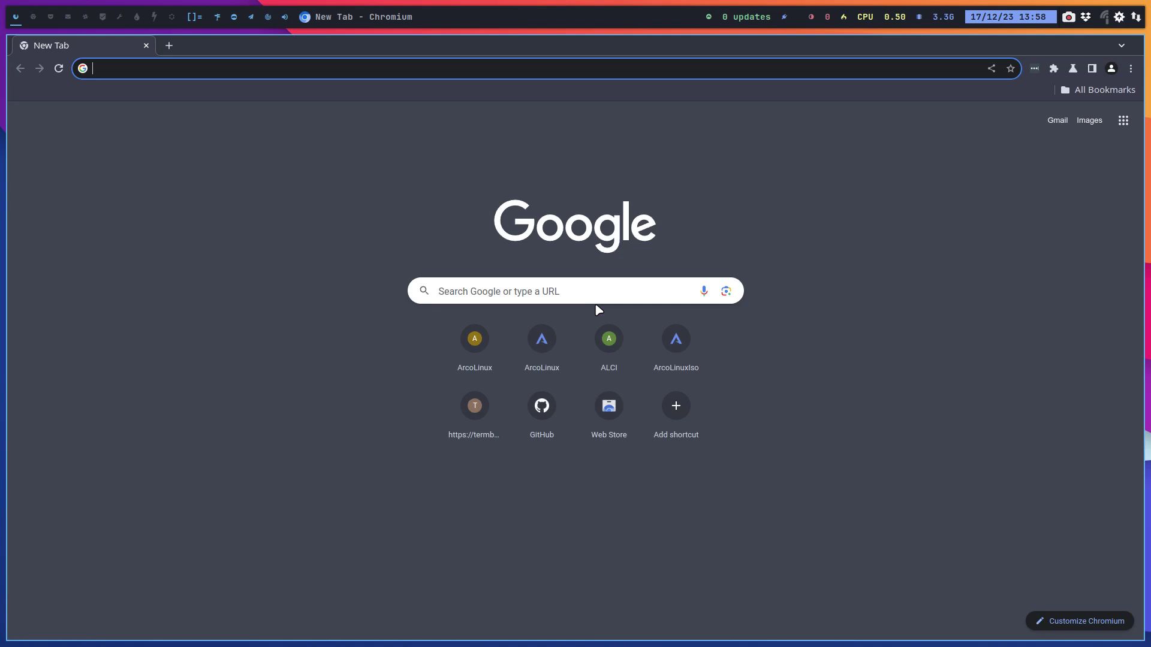
text(aro)
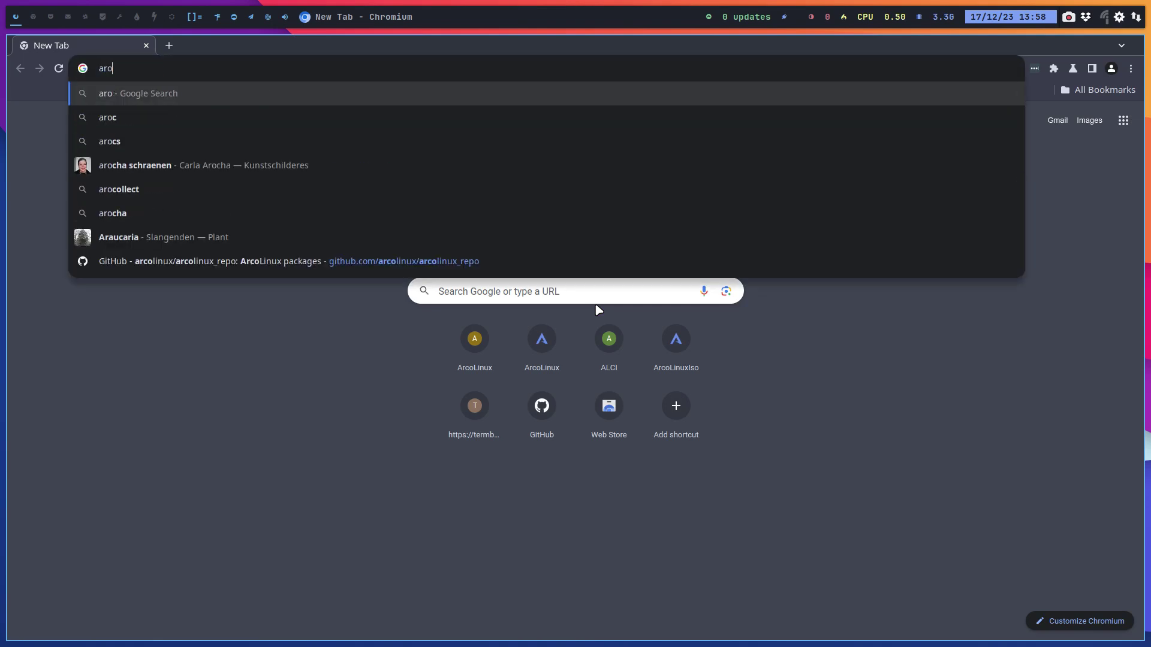
key(BackSpace)
text(colinuxb)
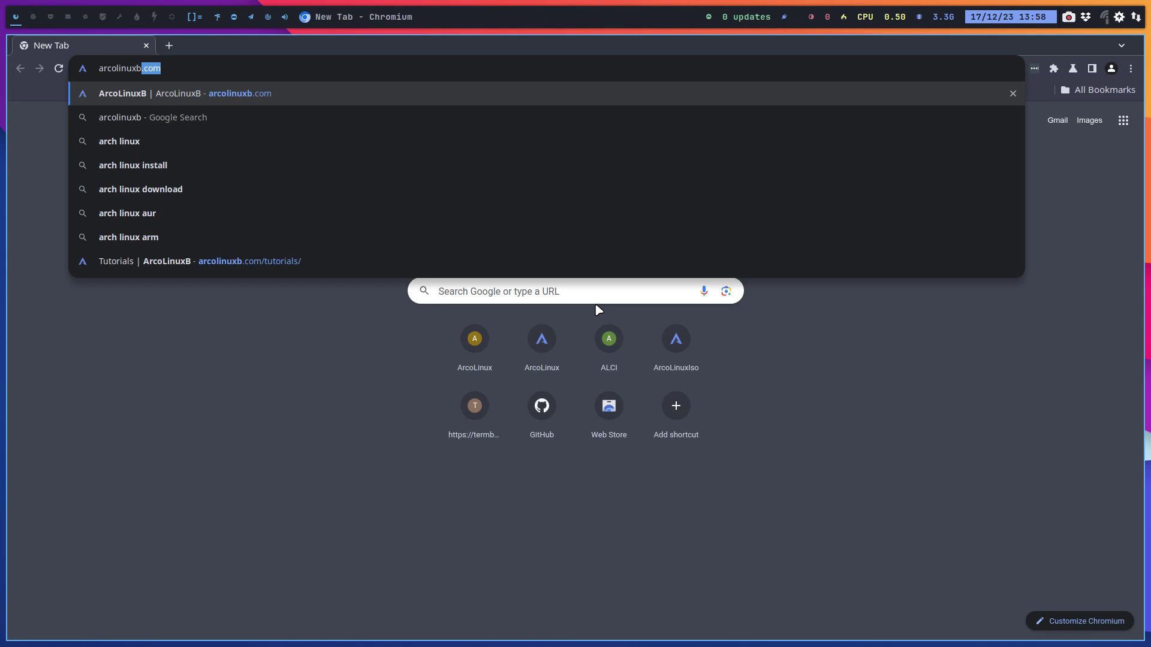
key(Return)
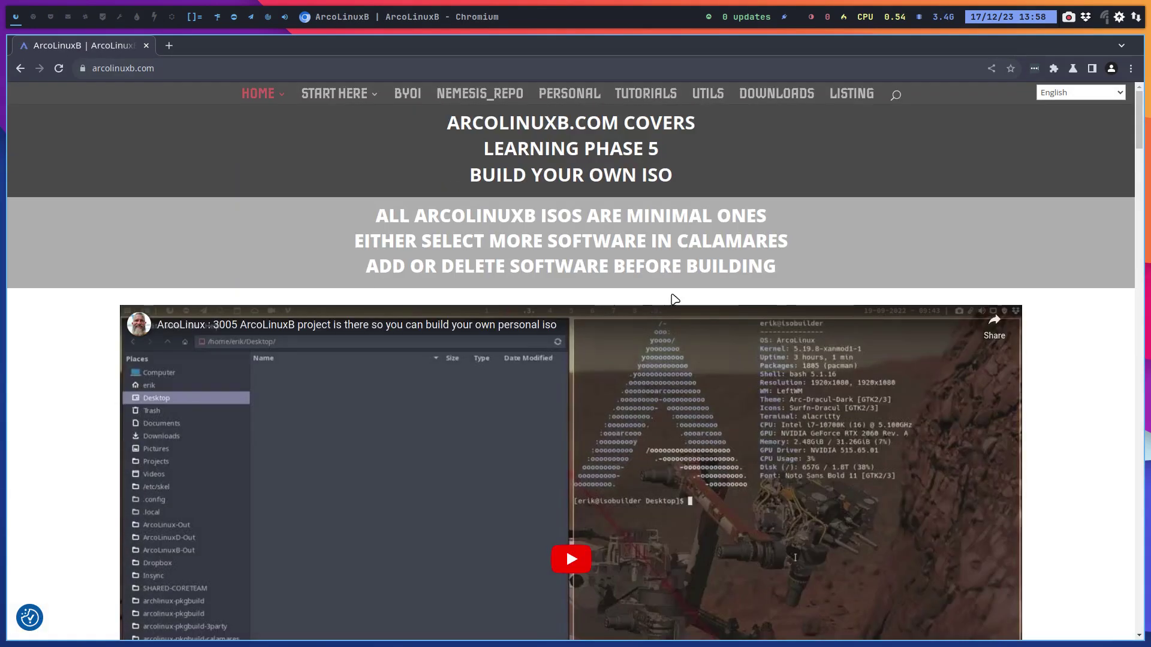
Open the BYOI page and browse the ISO variant cards.
click(413, 98)
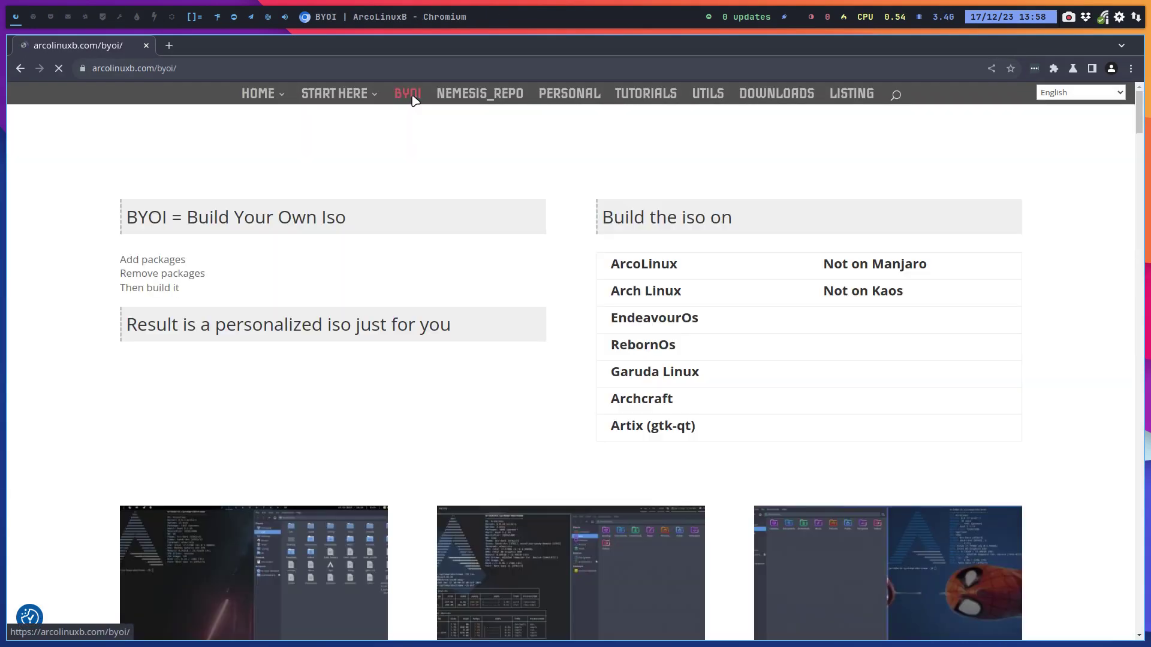
scroll(400, 286, down, 4)
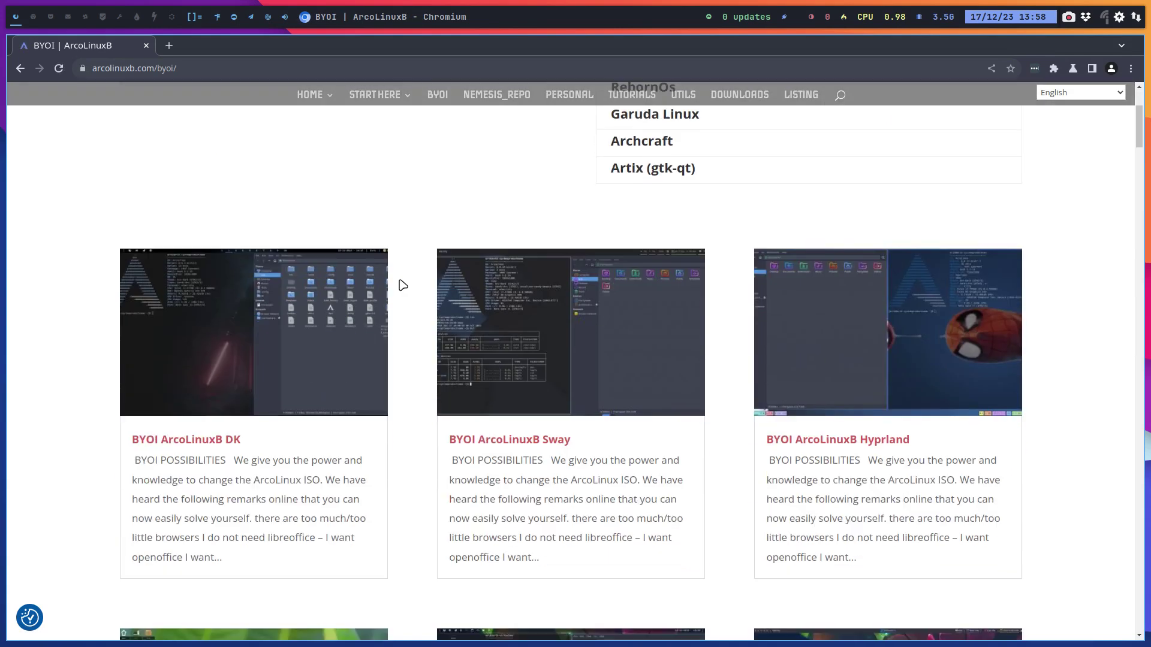
scroll(400, 286, down, 2)
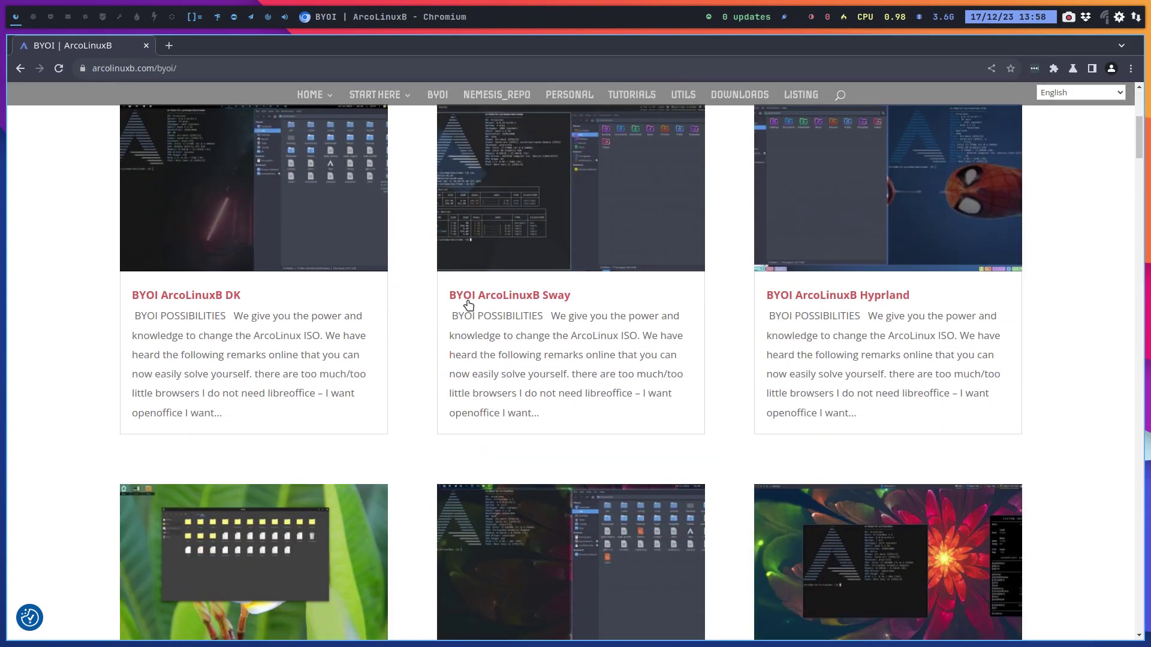
scroll(557, 307, down, 5)
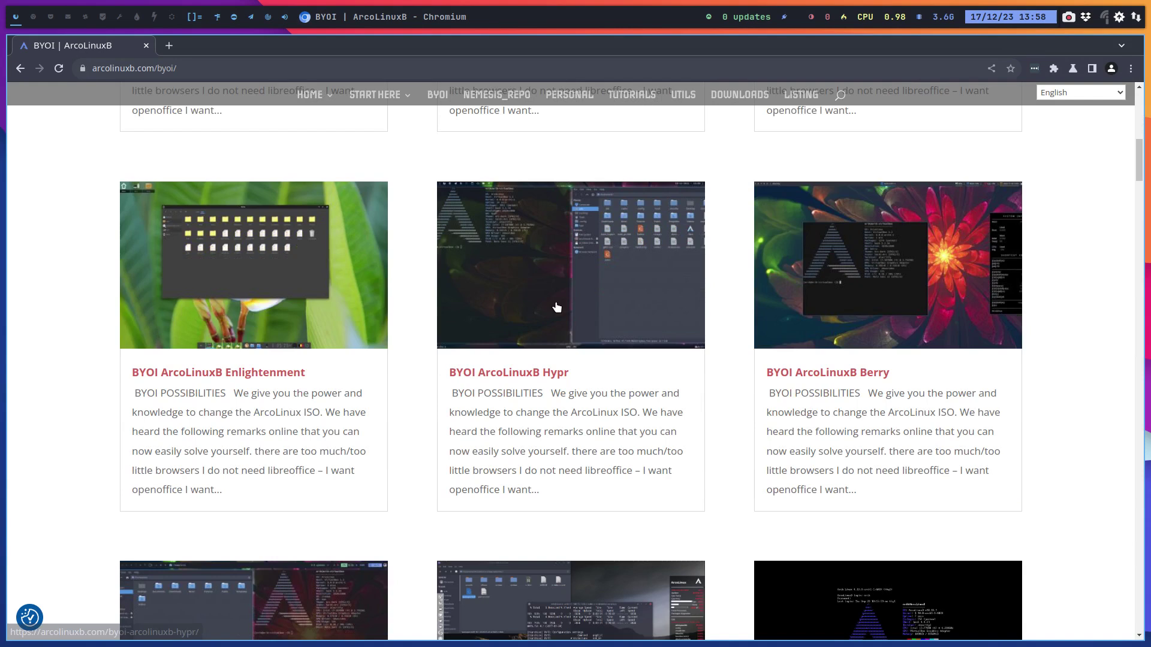
scroll(557, 307, down, 1)
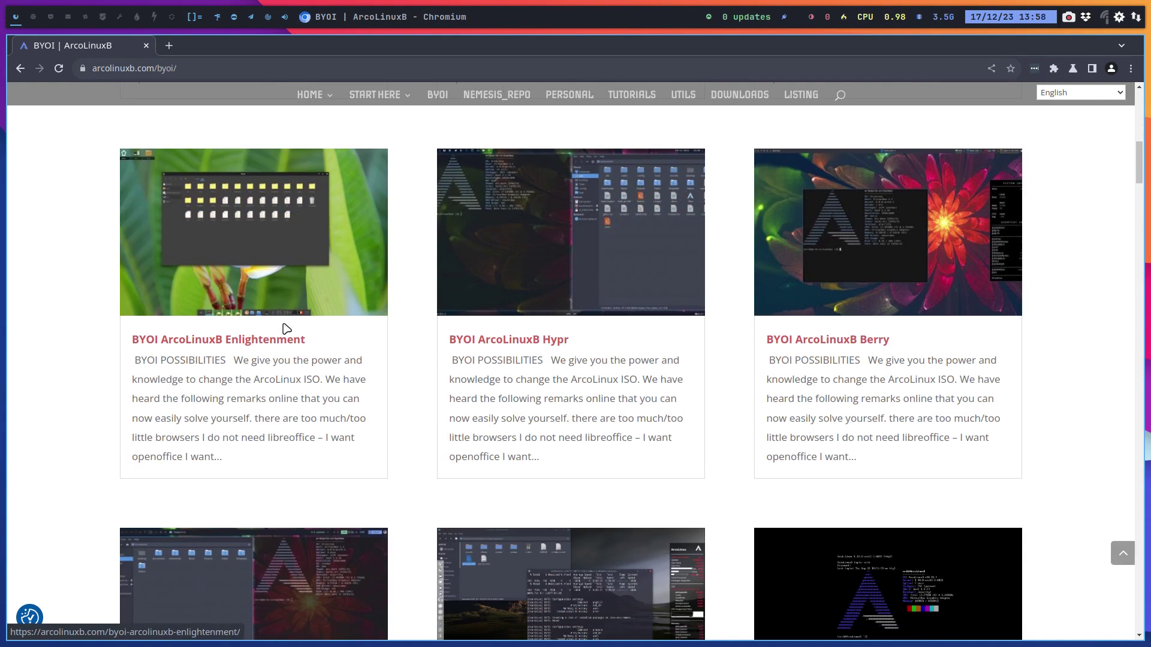
scroll(753, 341, down, 5)
scroll(758, 342, up, 9)
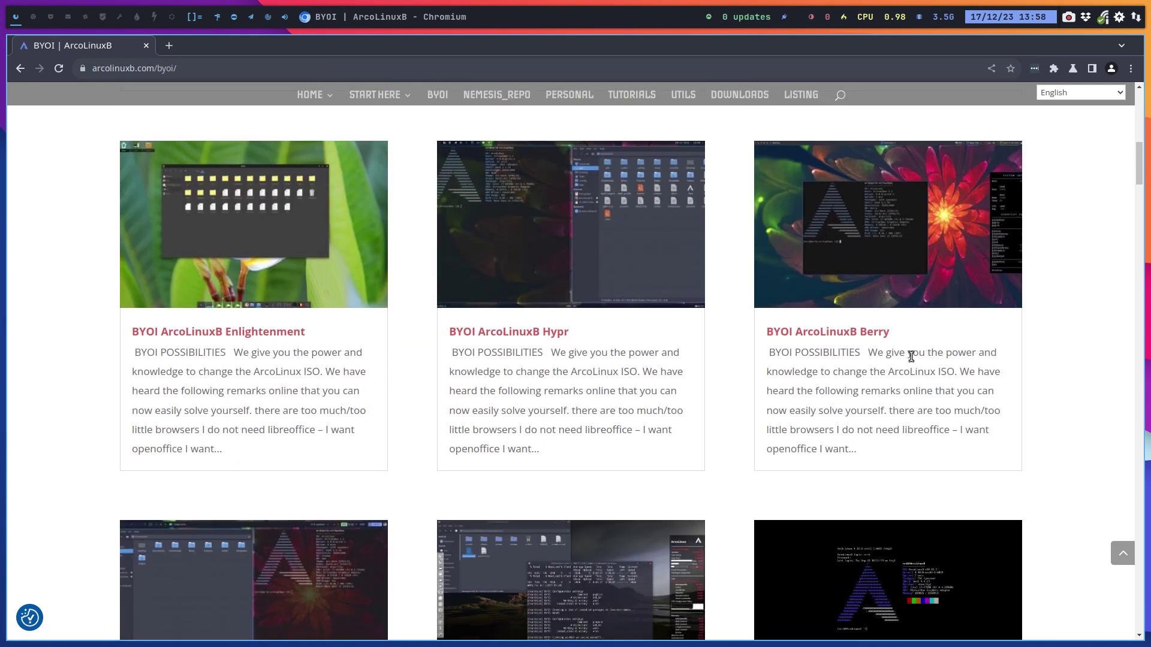
scroll(912, 361, up, 3)
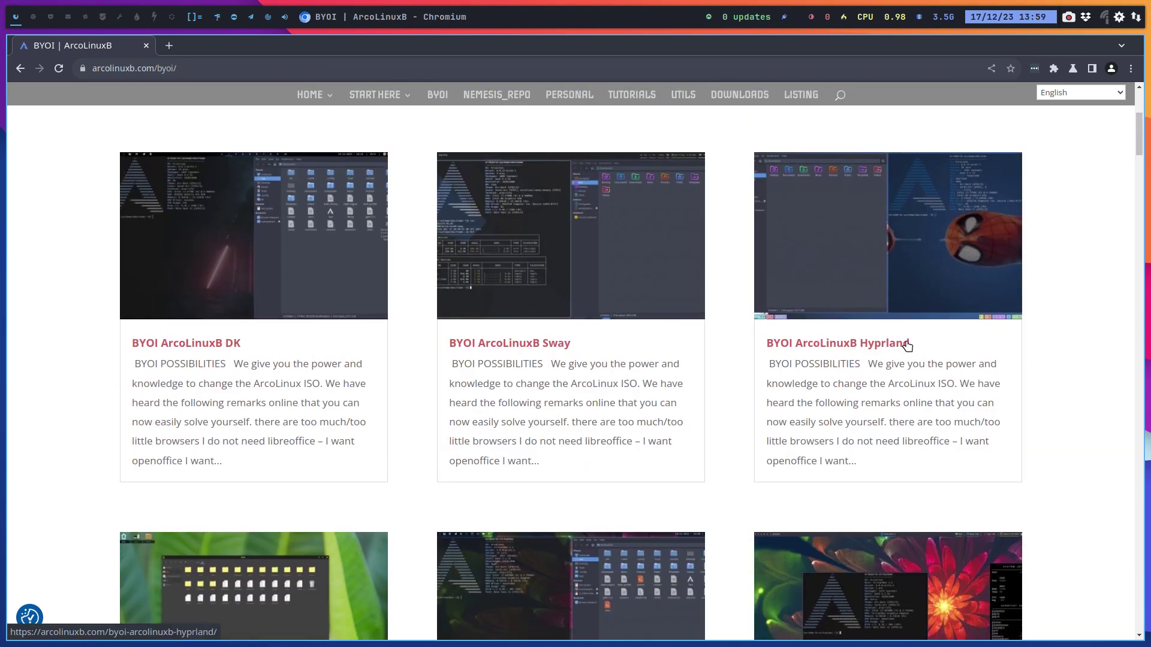
Open the BYOI ArcoLinuxB Hyprland post and return toward the BYOI list.
click(855, 346)
scroll(609, 288, down, 18)
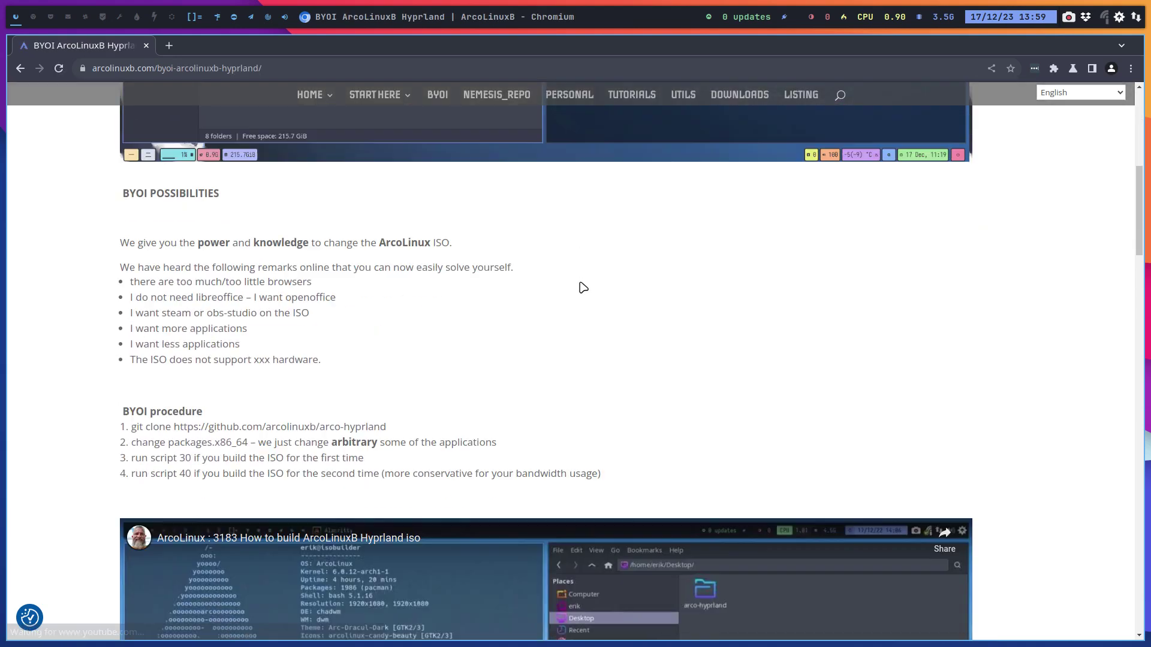
scroll(581, 288, up, 3)
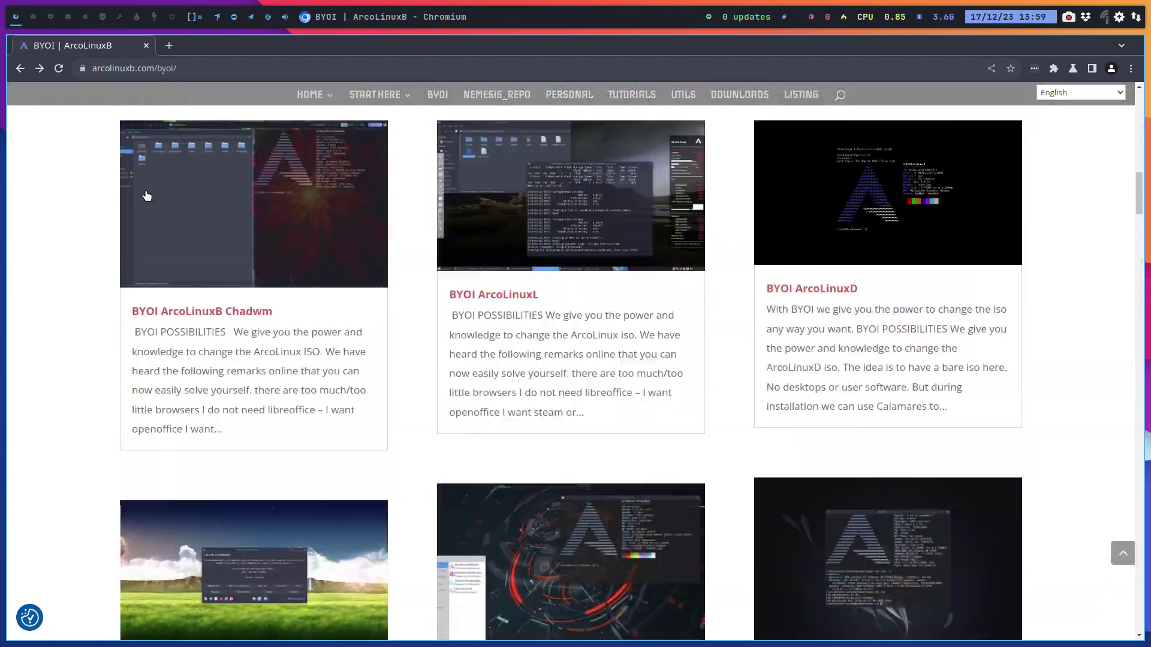
Select the git clone command in the Hyprland post, then switch to empty workspace 2.
scroll(146, 194, up, 10)
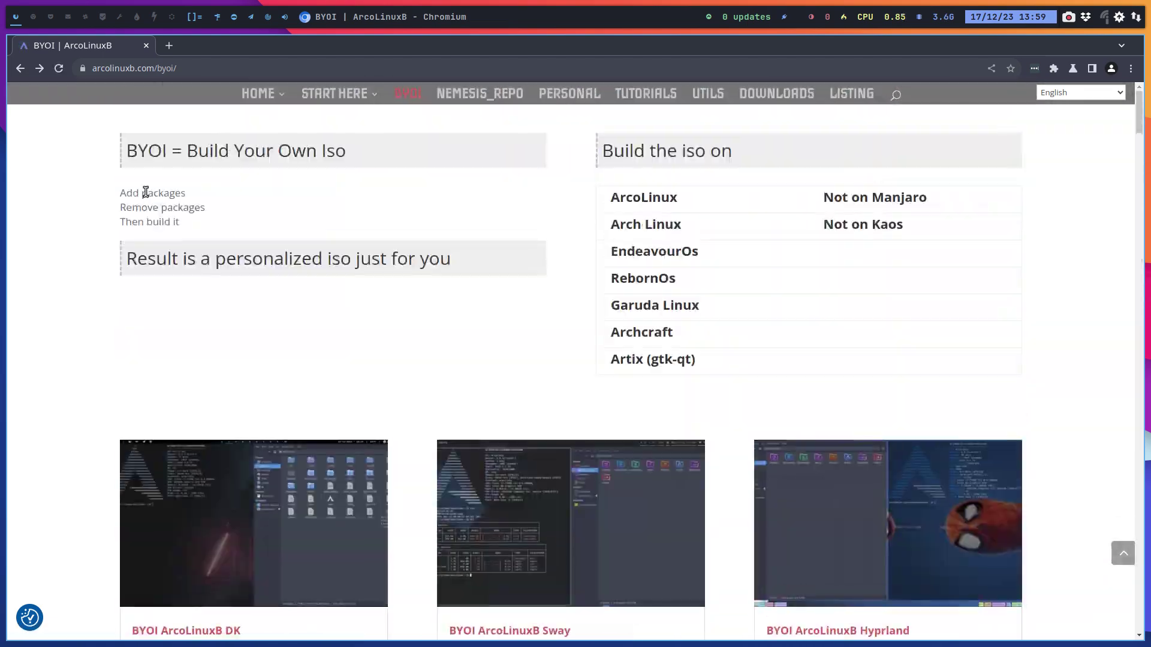
click(872, 631)
scroll(703, 382, down, 6)
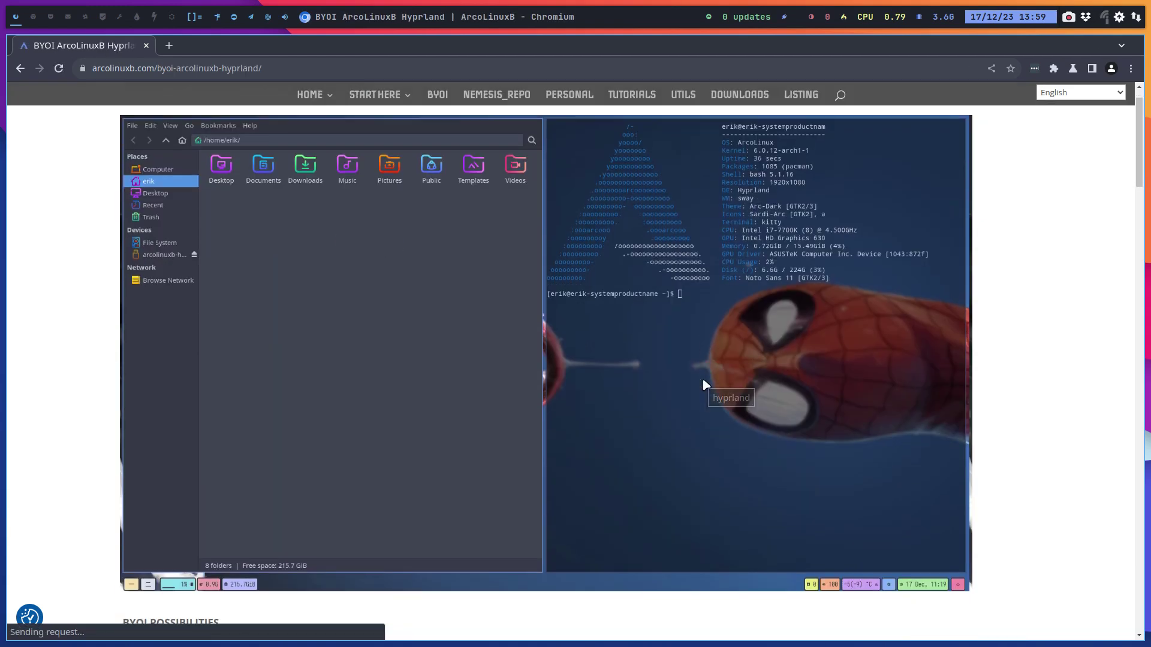
scroll(358, 425, down, 3)
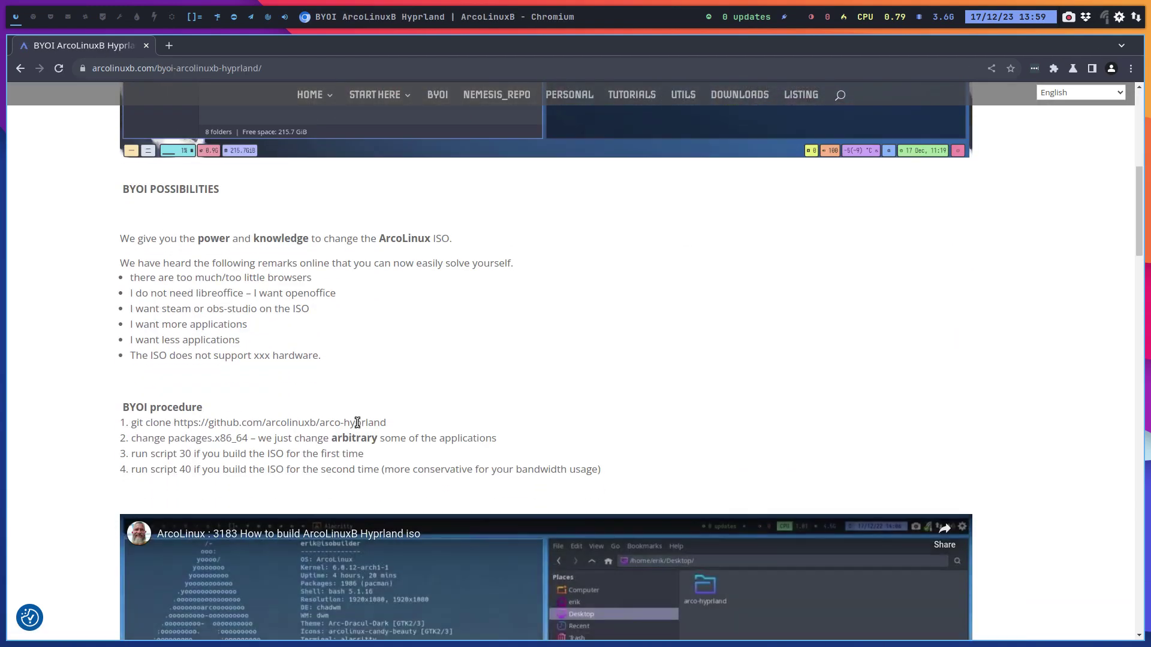
drag(132, 420, 393, 426)
key(ctrl+c)
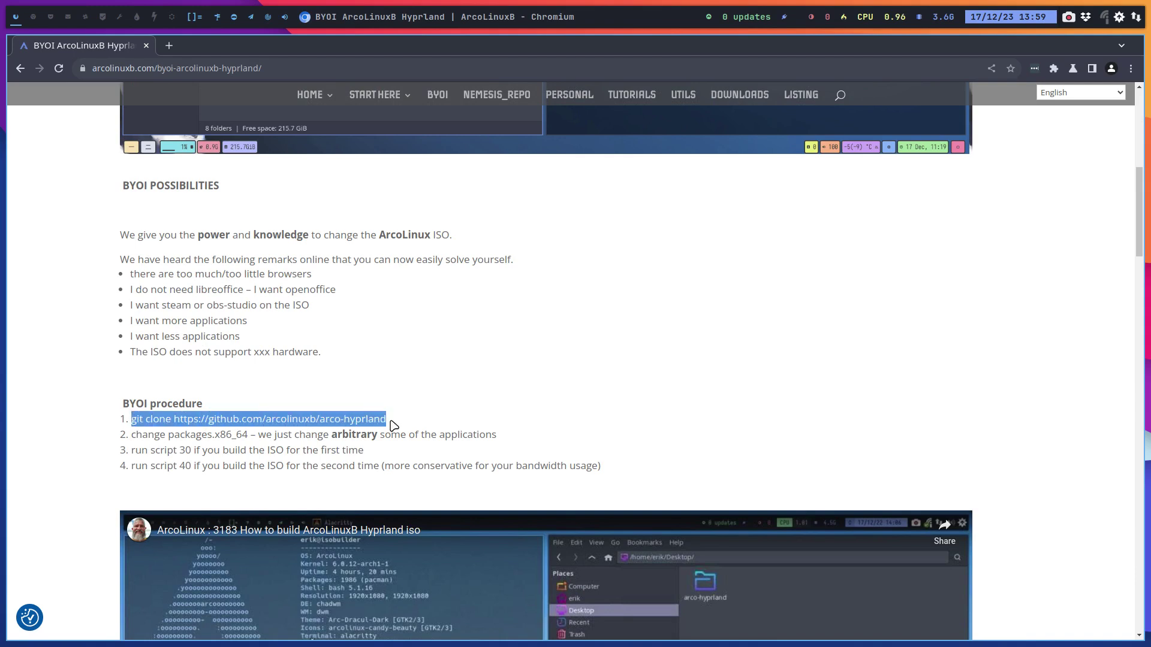
click(32, 15)
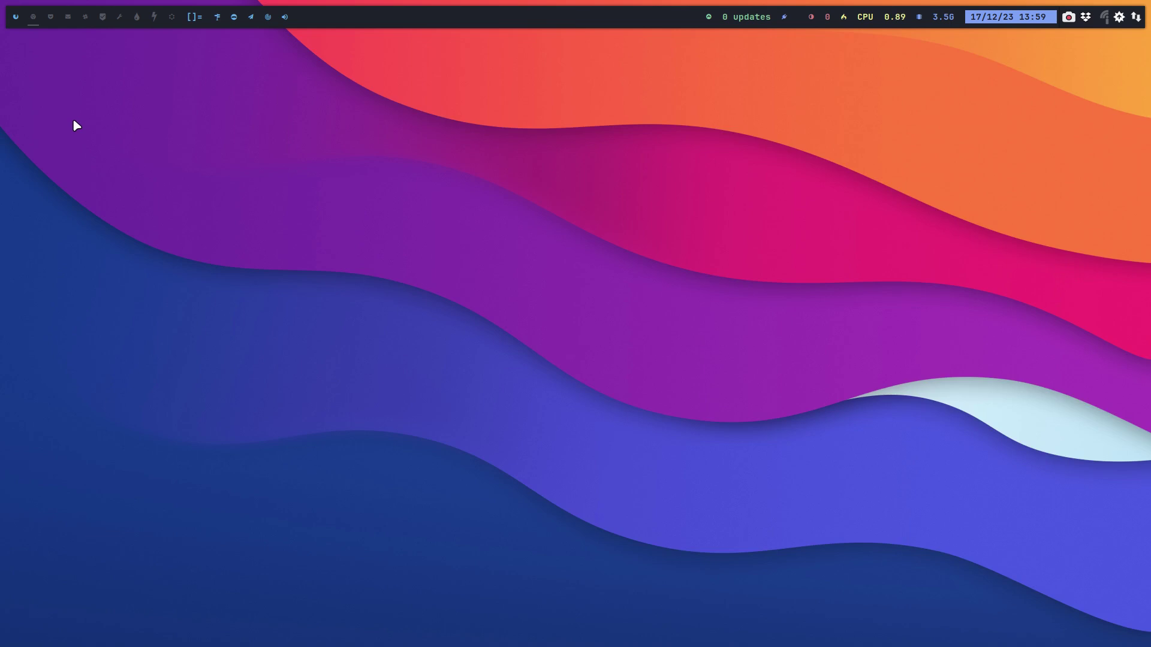
key(super+shift+Return)
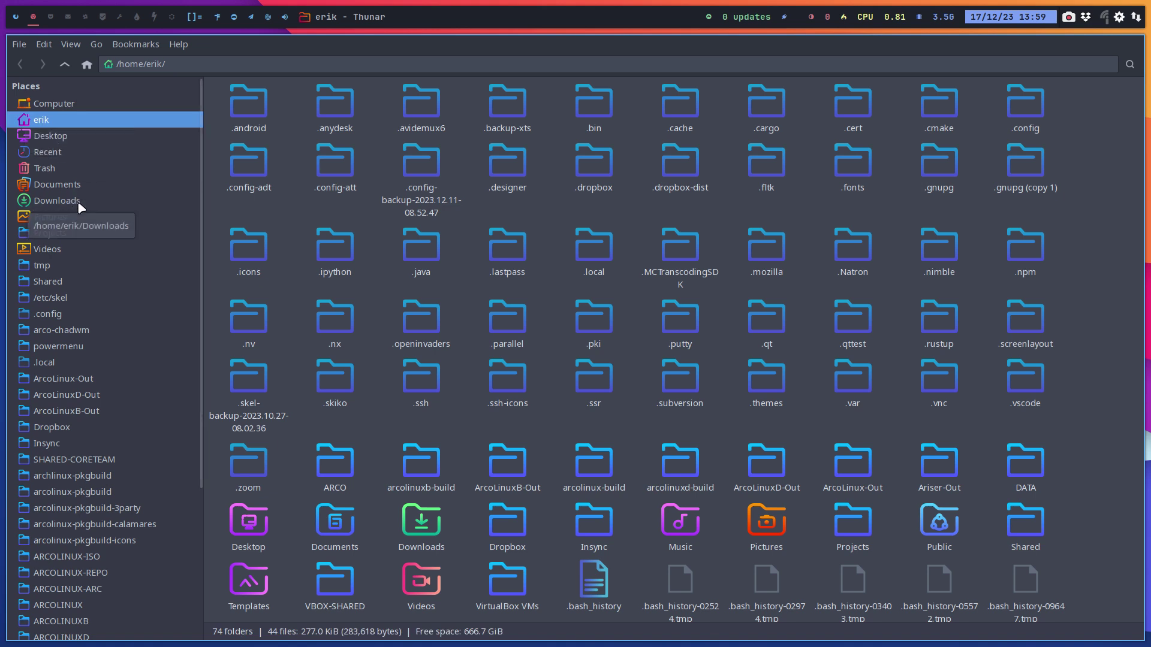
click(74, 216)
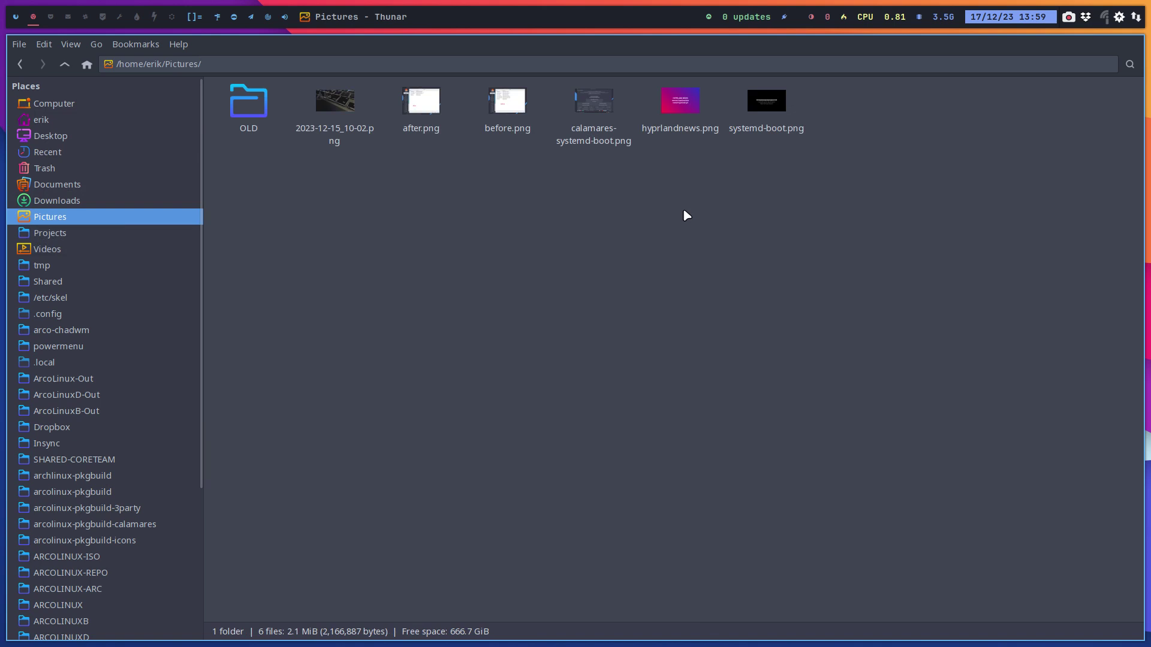
double_click(770, 127)
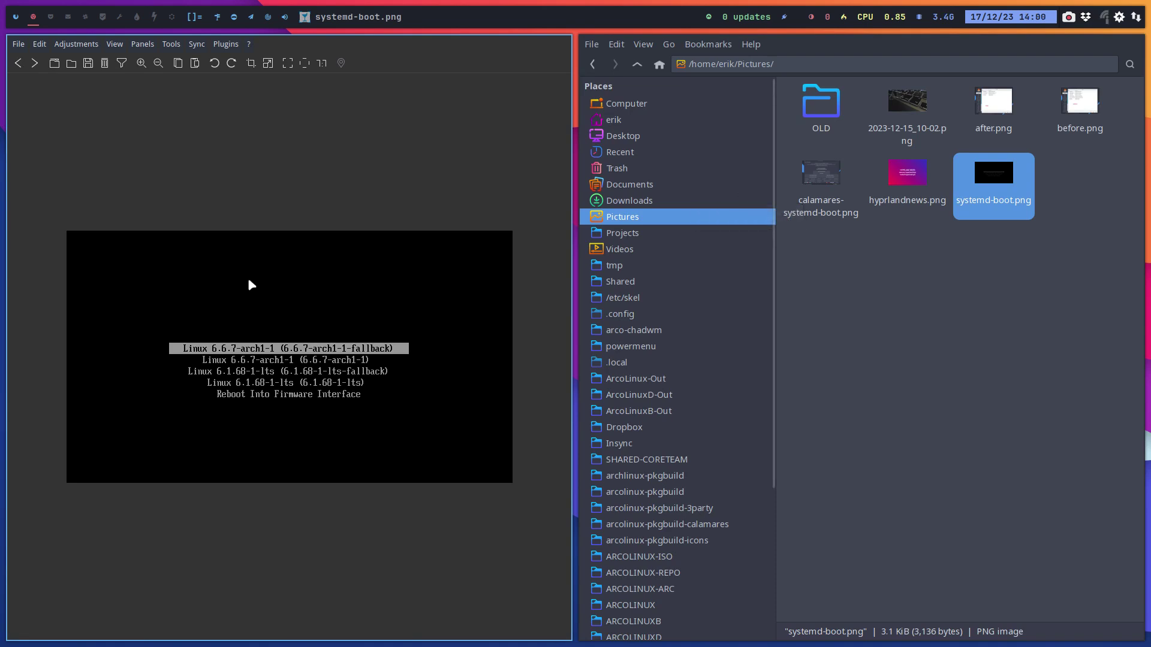
key(super+q)
key(super+q)
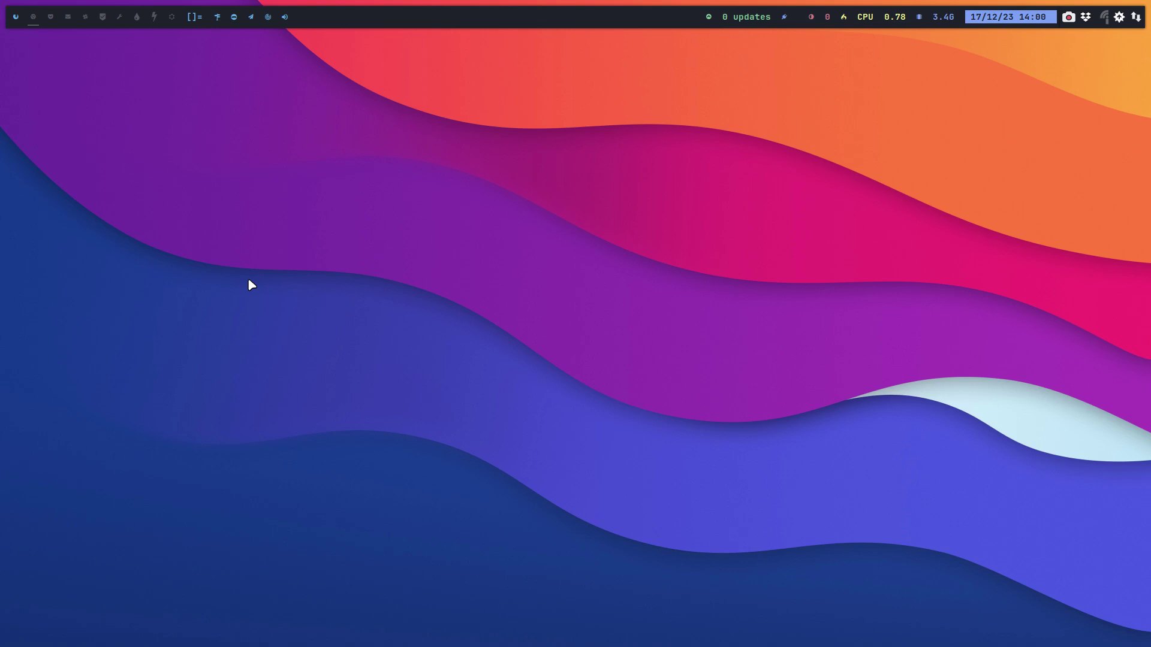
click(16, 17)
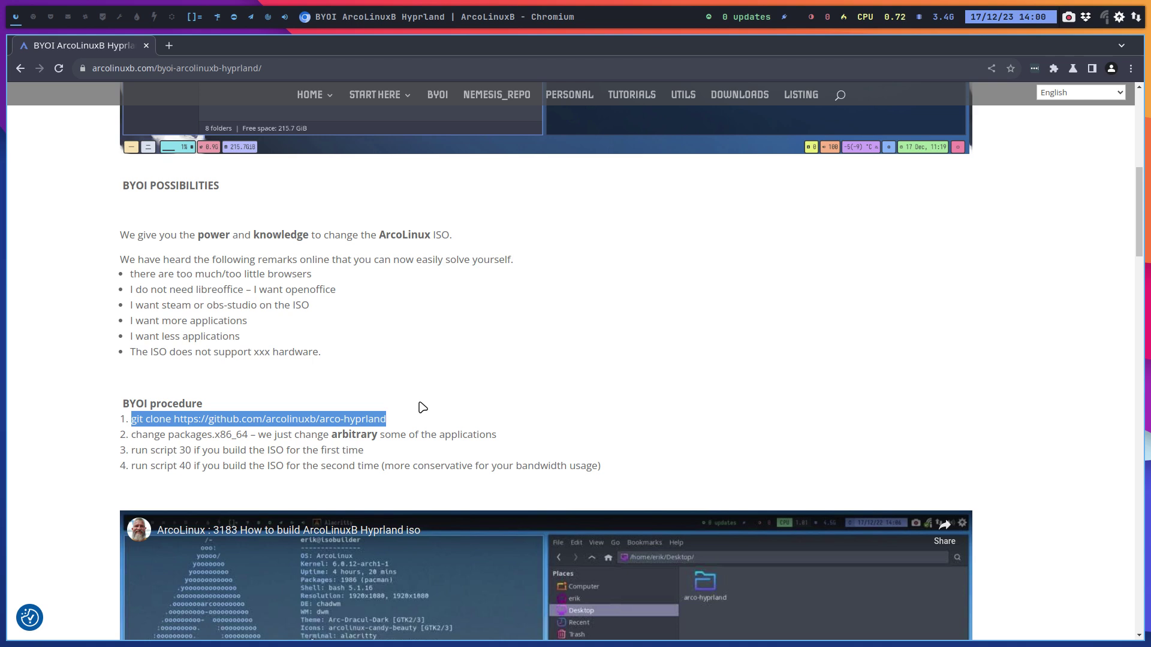
click(33, 17)
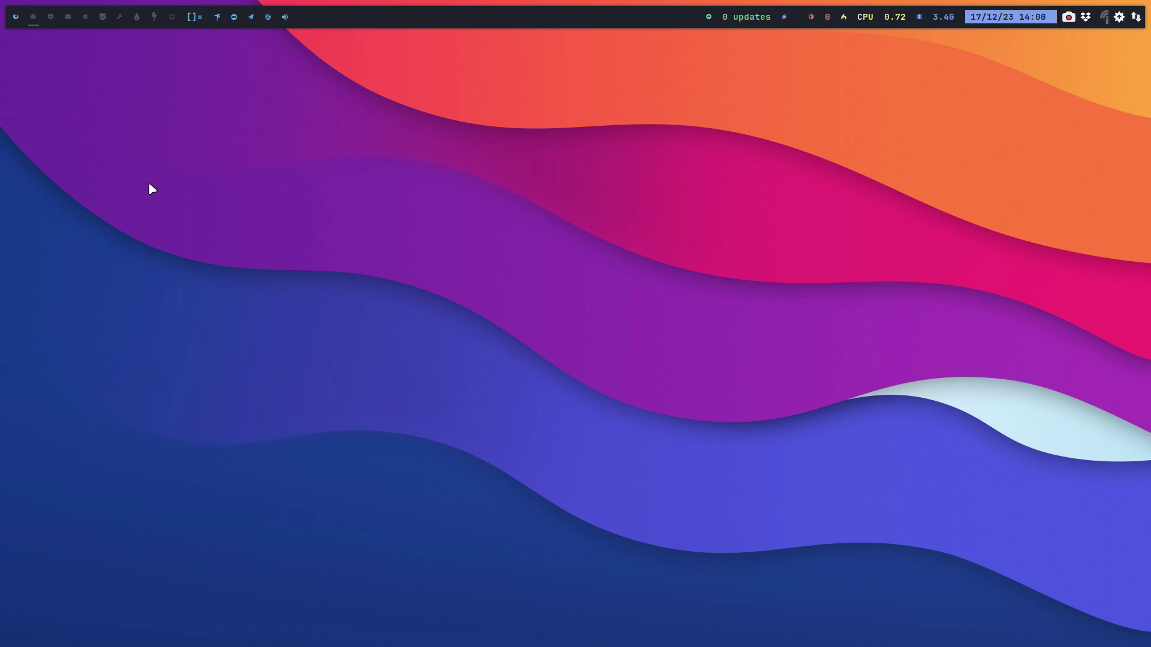
Open a terminal in the Desktop folder via Thunar's Open Terminal Here.
key(super+shift+Return)
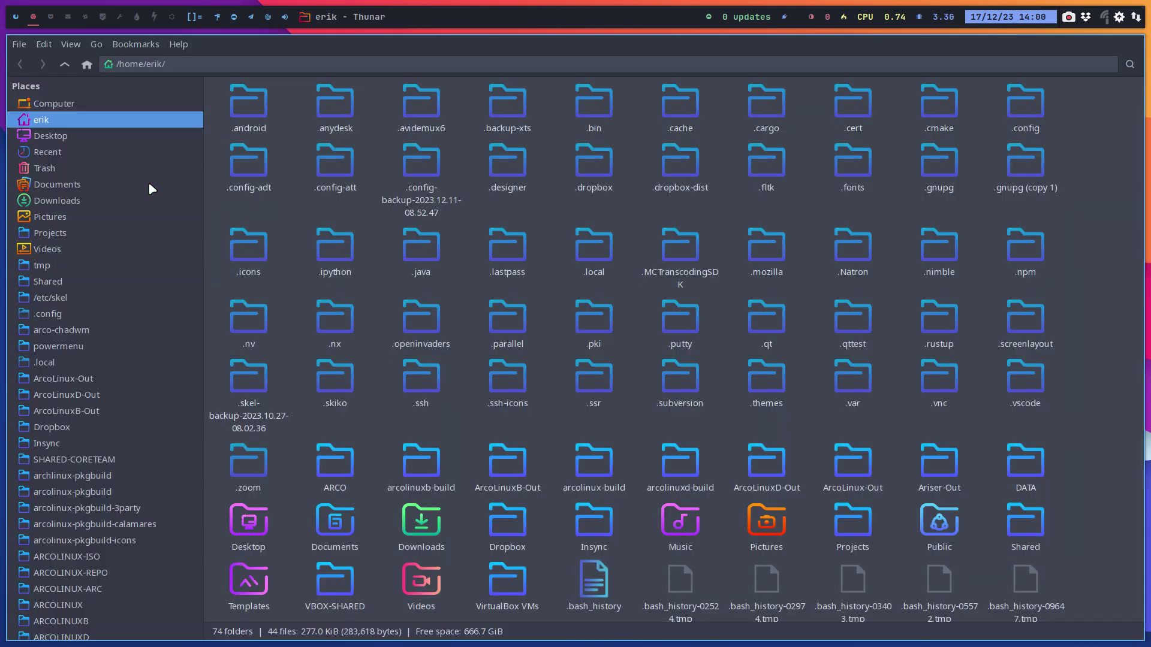
click(51, 136)
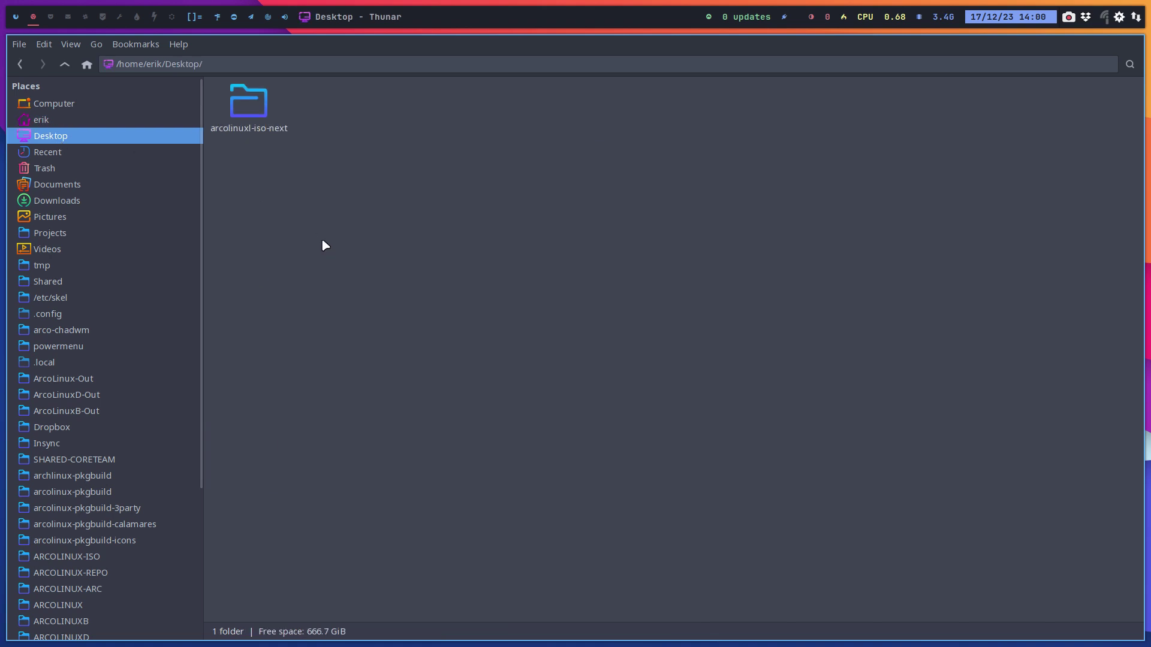
right_click(311, 197)
click(393, 267)
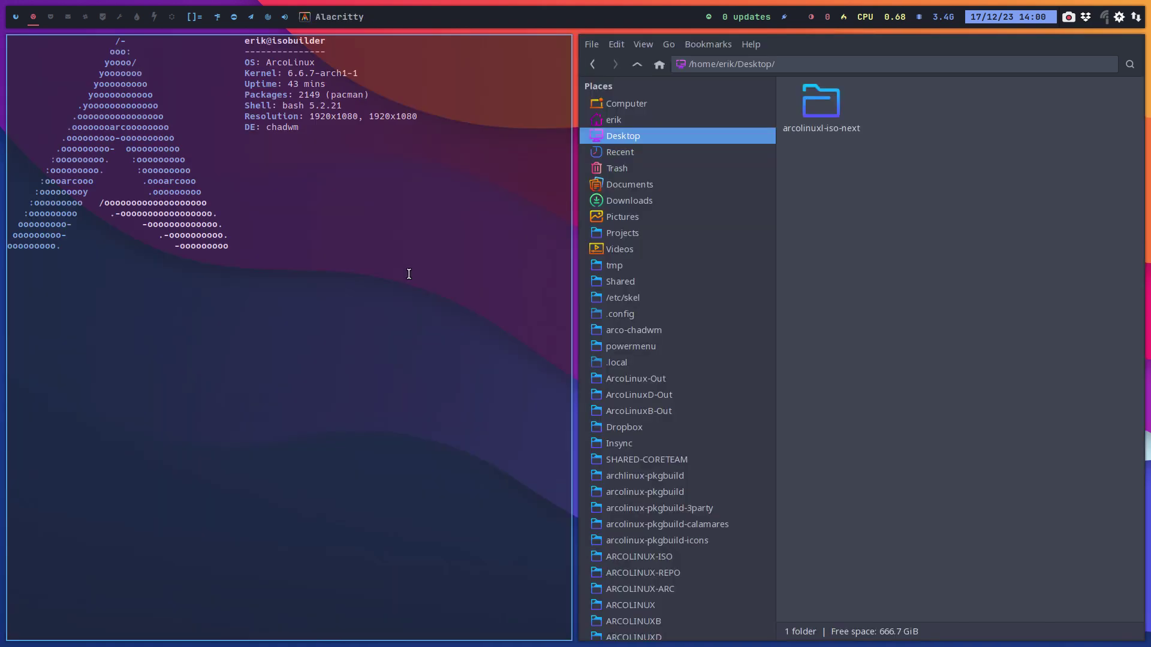
Run the pasted arco-hyprland git clone, close the terminal, and open the cloned folder.
text(pac)
key(BackSpace)
key(BackSpace)
key(BackSpace)
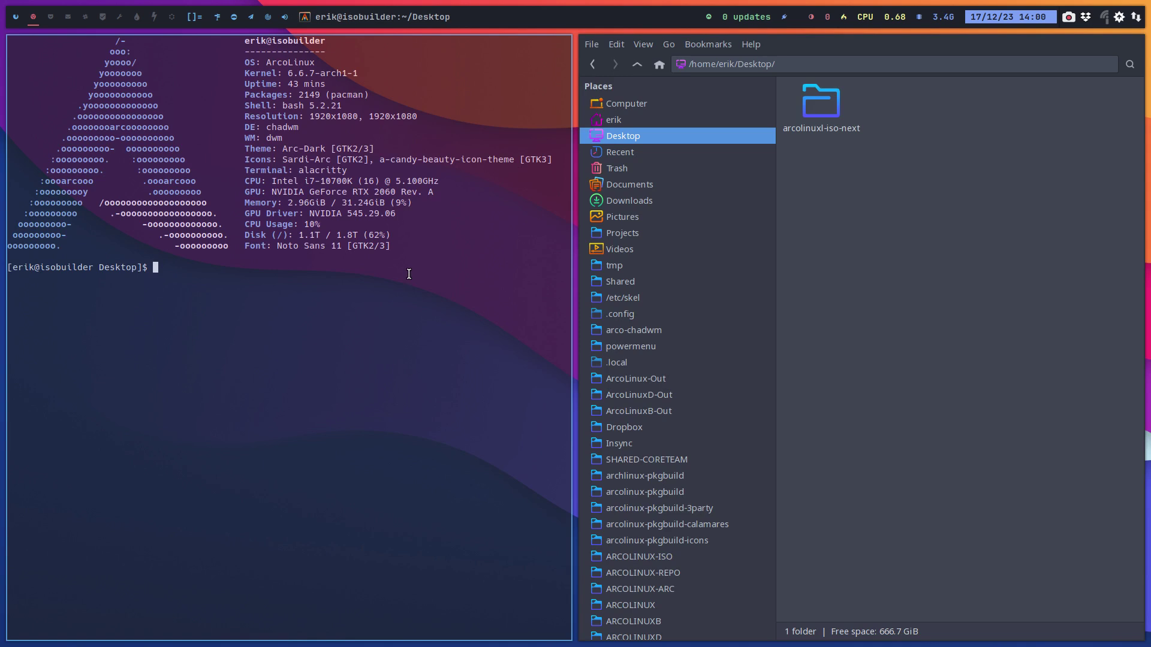
key(ctrl+shift+v)
key(Return)
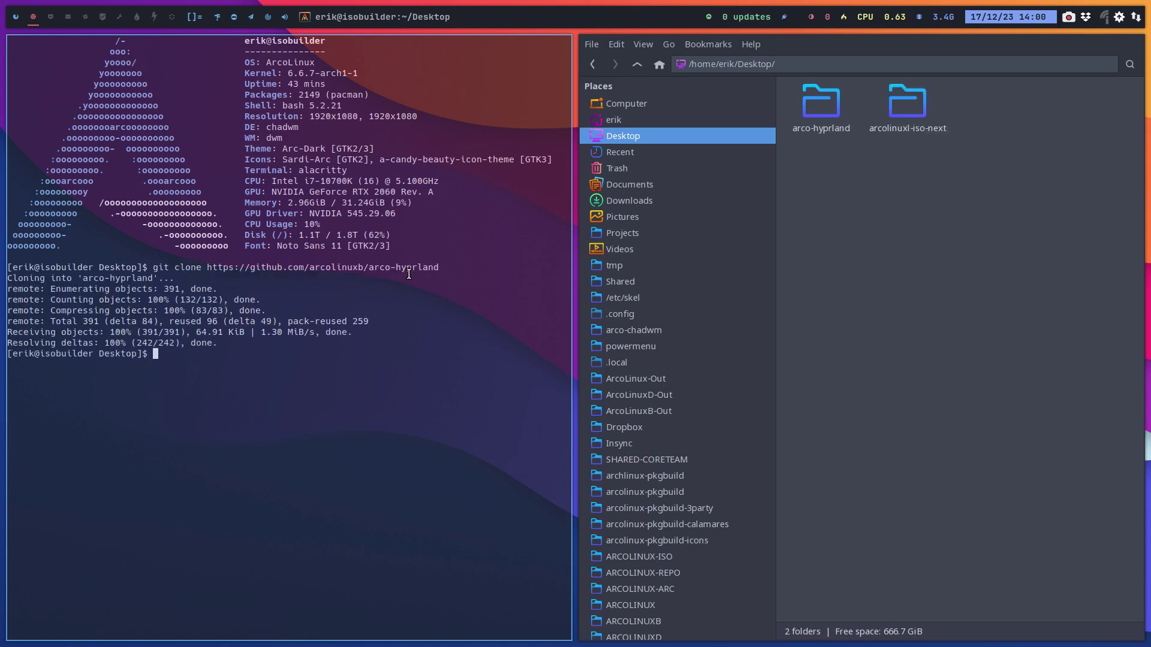
key(super+q)
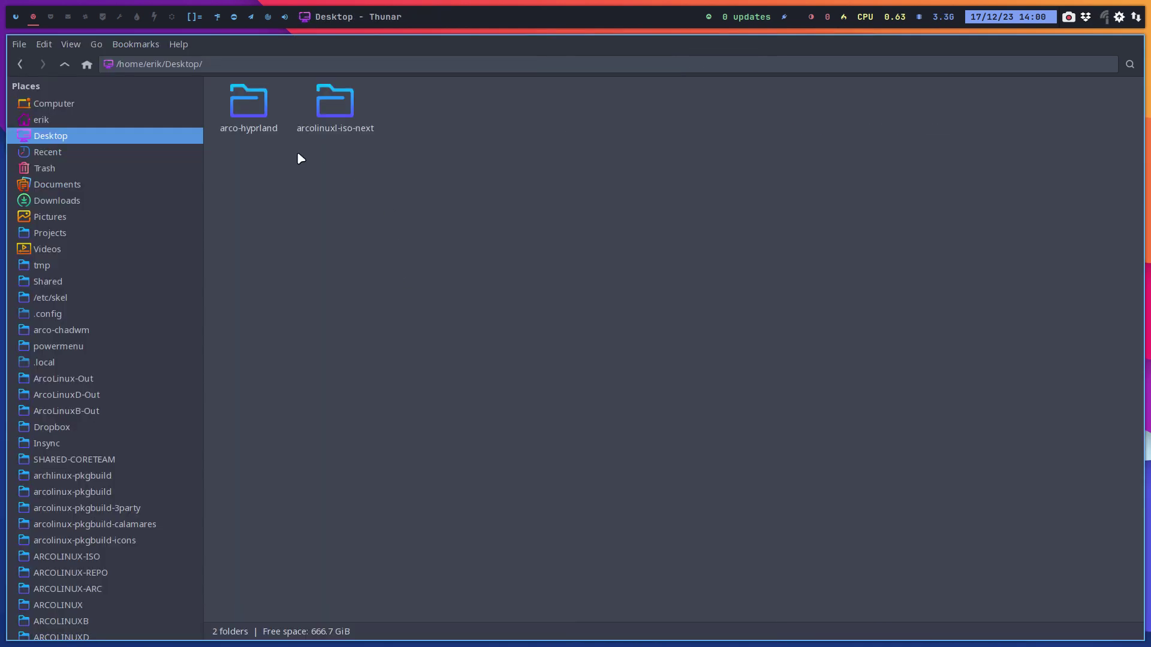
double_click(231, 97)
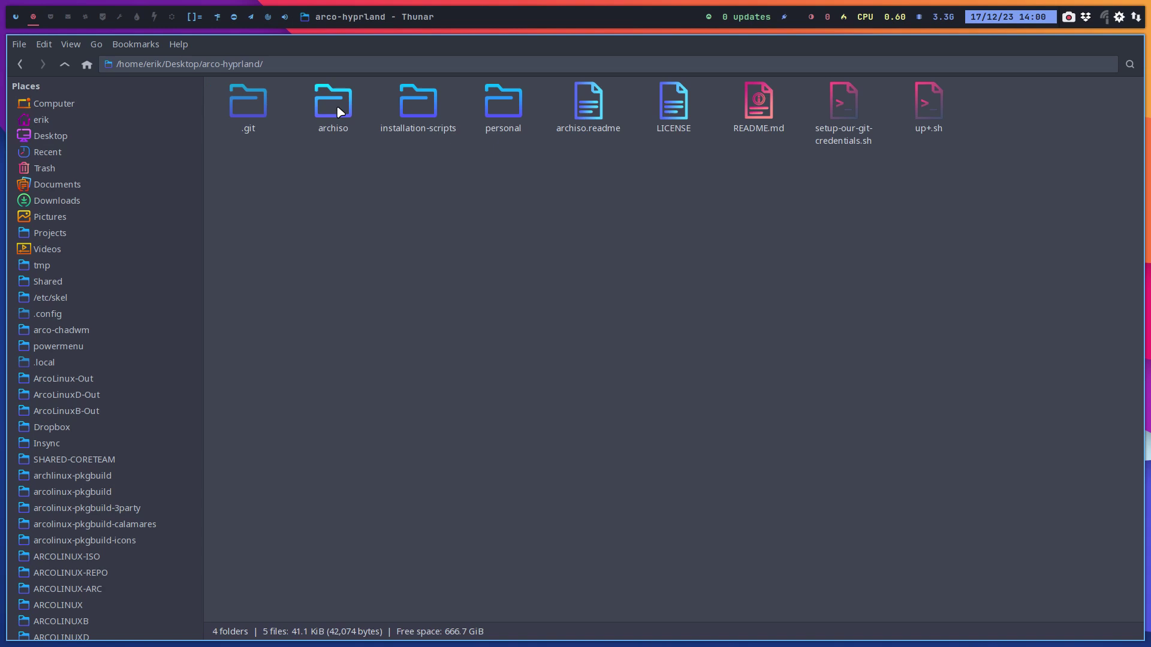
Open a terminal inside the installation-scripts folder.
double_click(412, 102)
right_click(376, 195)
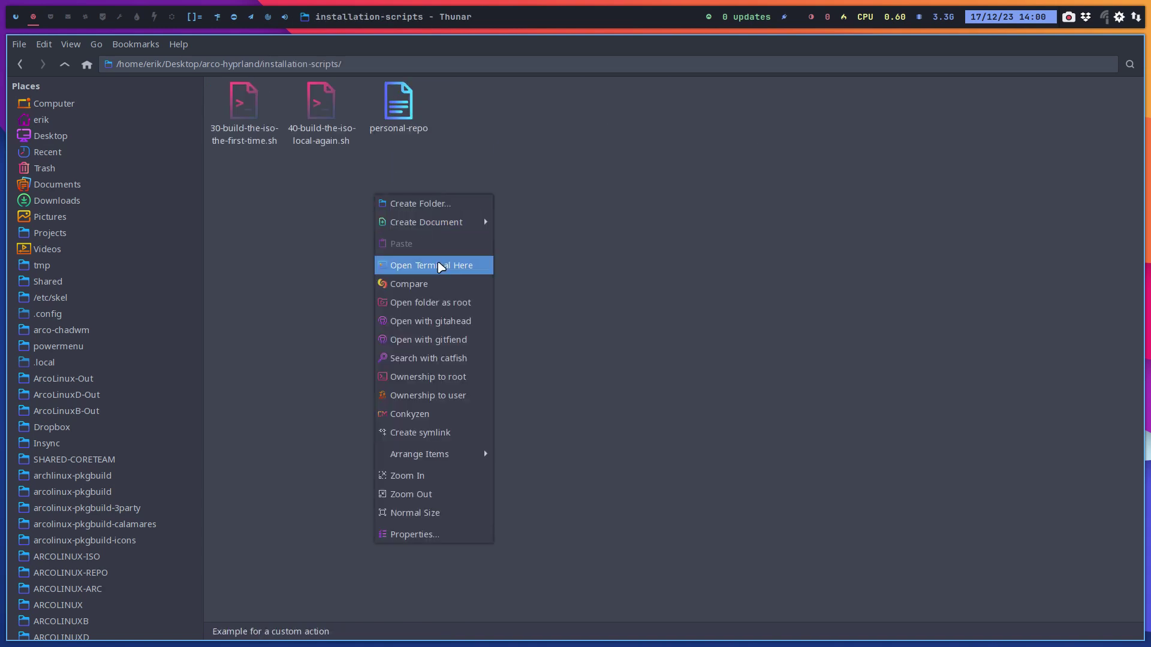
click(442, 266)
Run 40-build-the-iso-local-again.sh and return Thunar to arco-hyprland.
text(./40)
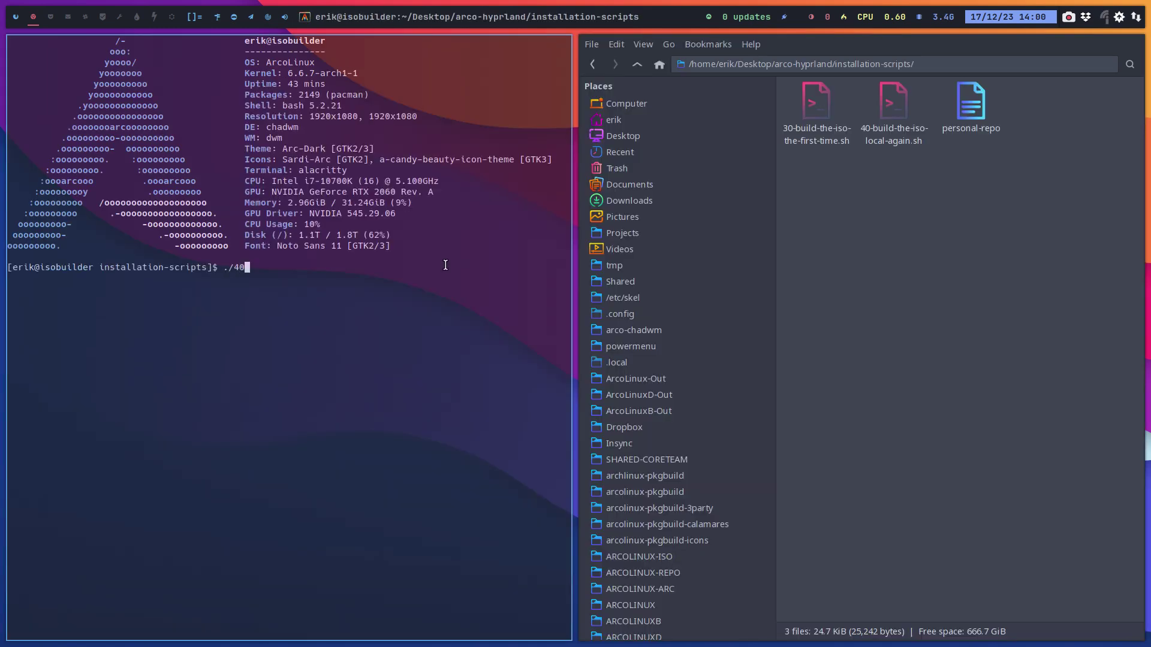
key(Tab)
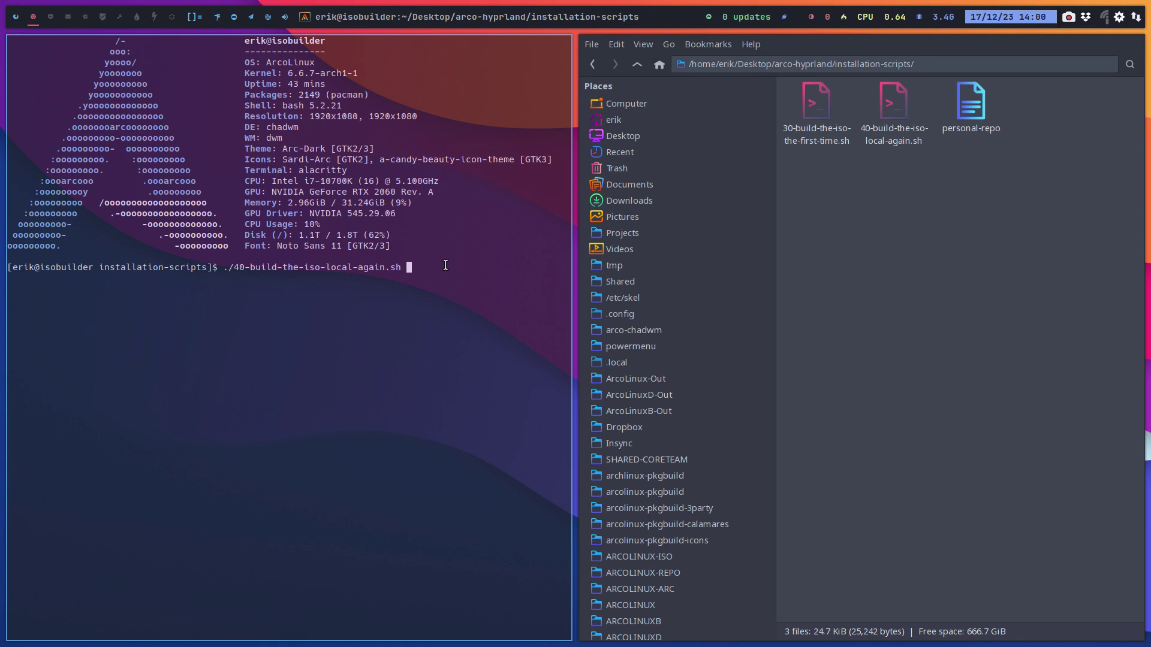
key(Return)
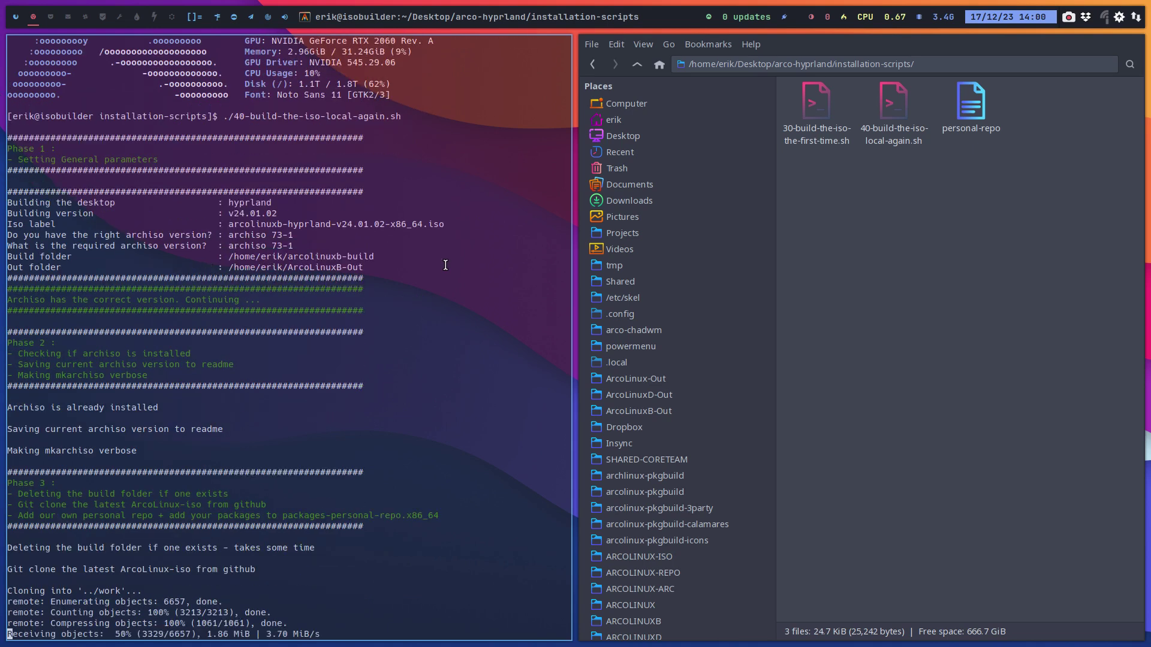
click(637, 65)
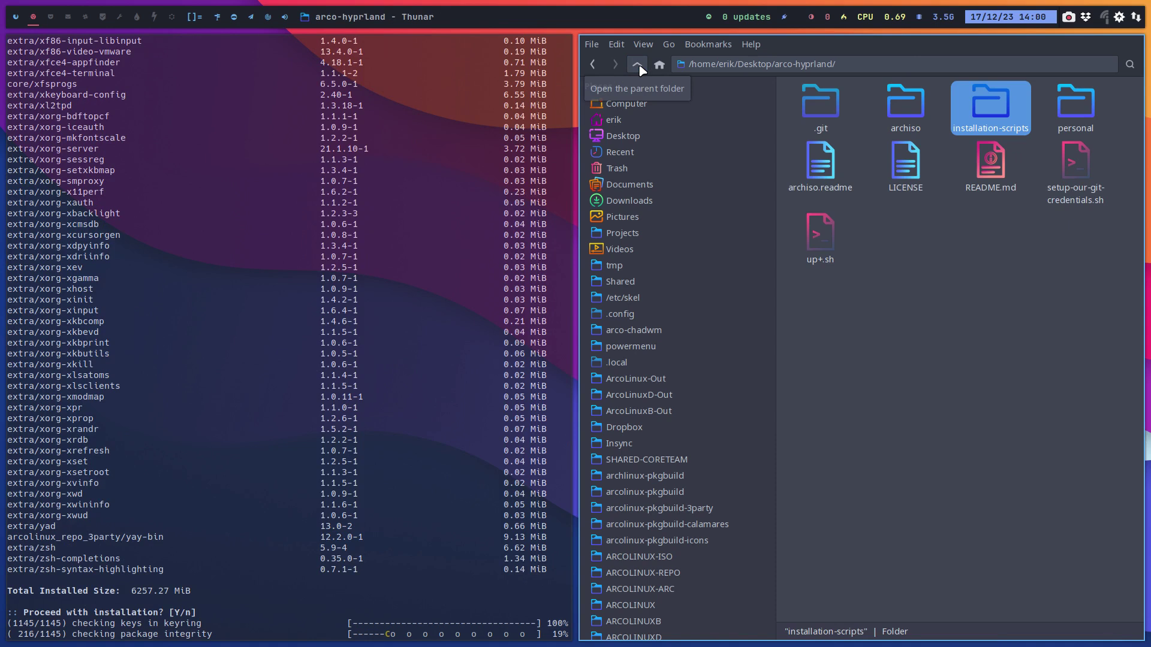
Open the archiso folder and load packages.x86_64 into Sublime Text.
double_click(902, 105)
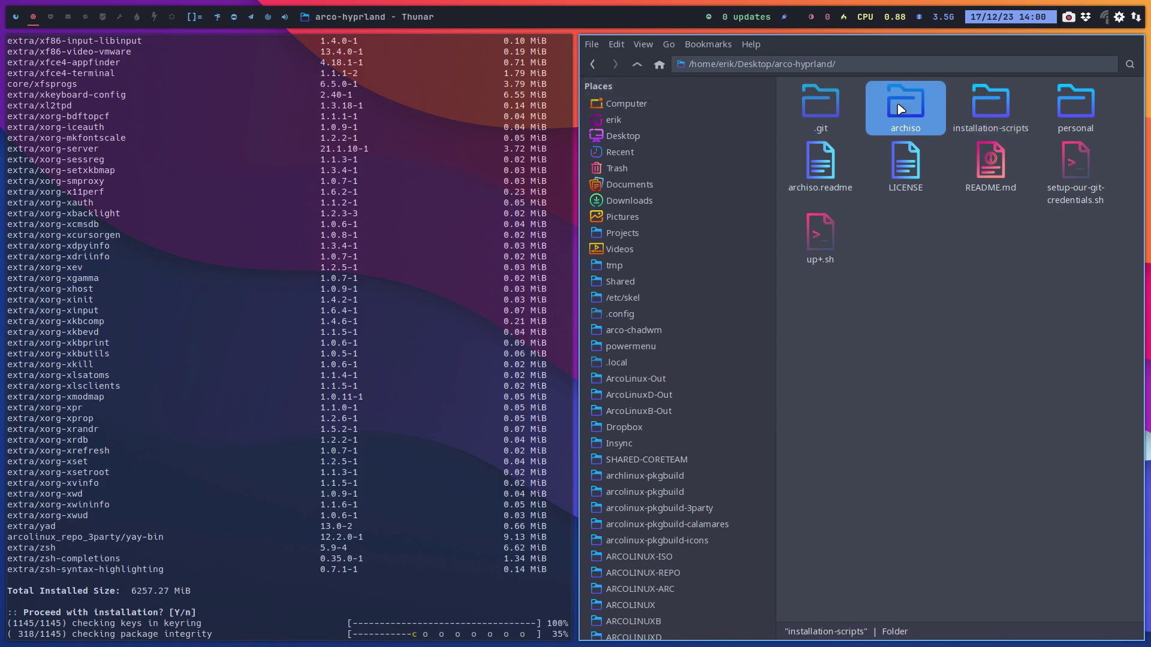
double_click(815, 108)
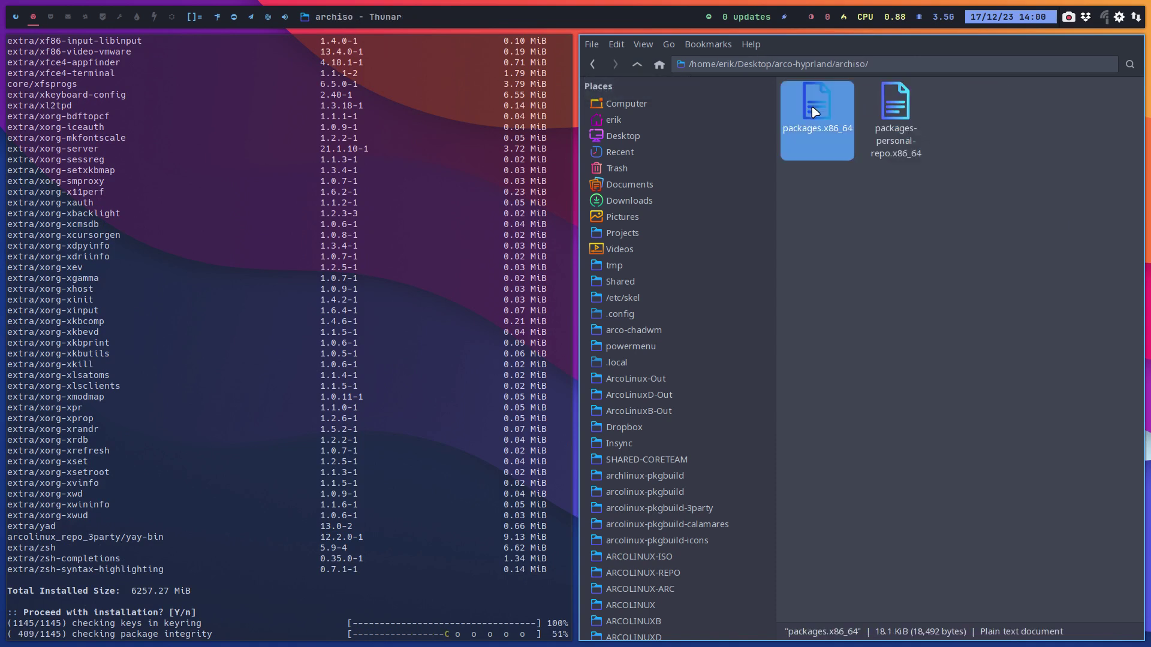
scroll(330, 191, down, 9)
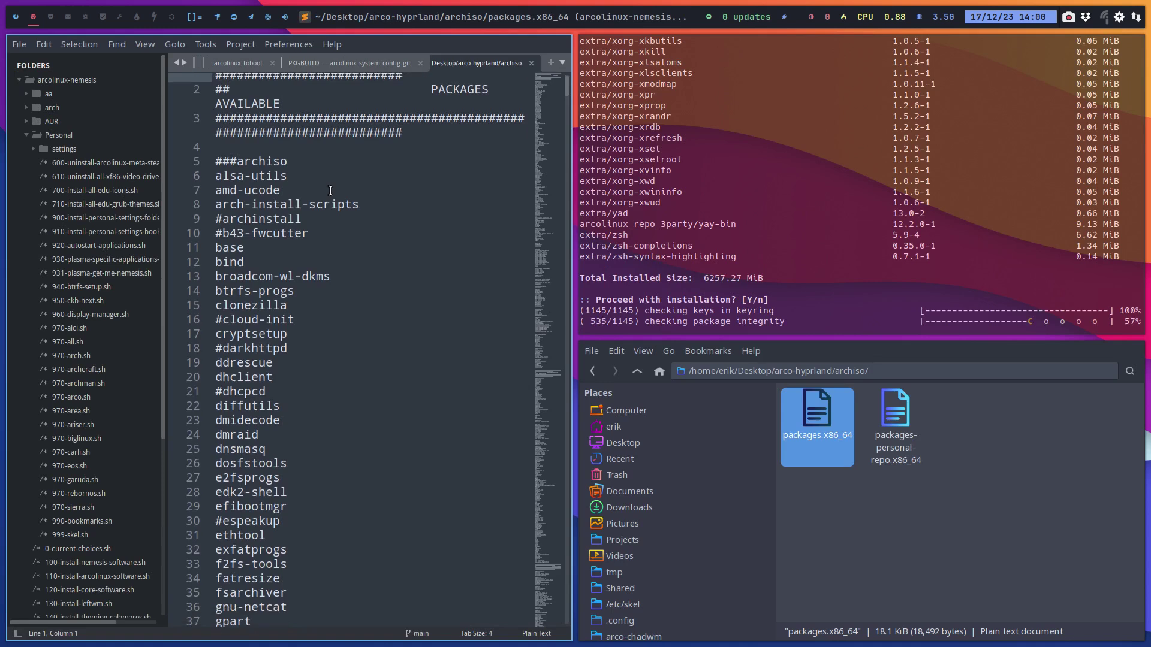
scroll(330, 191, down, 20)
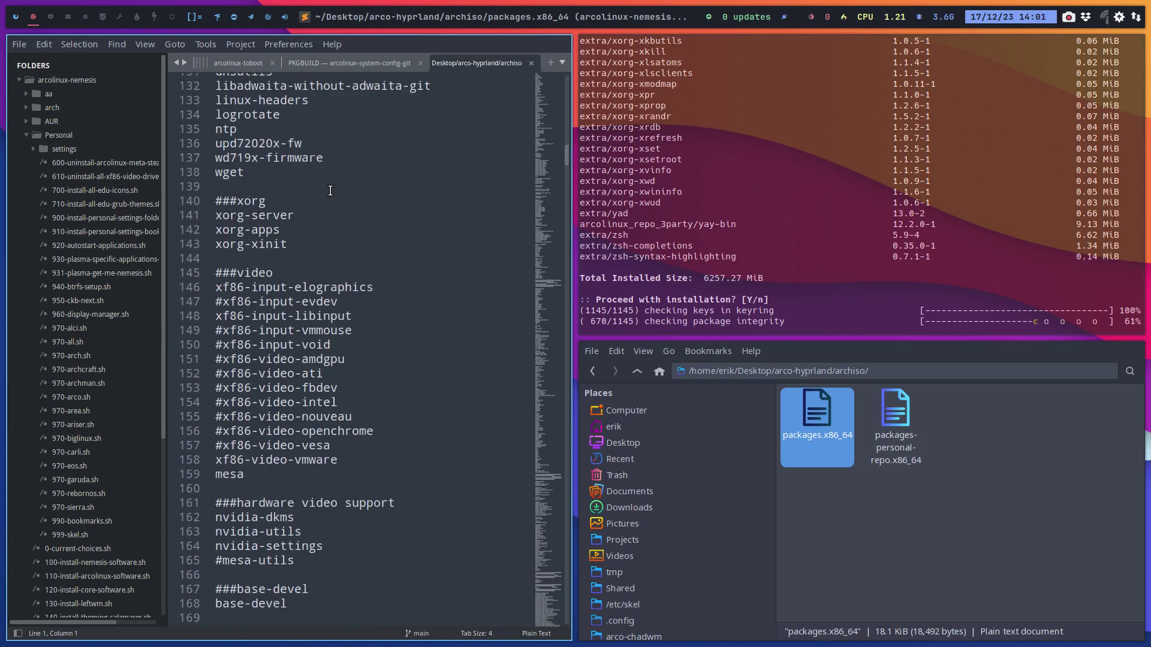
scroll(330, 190, down, 19)
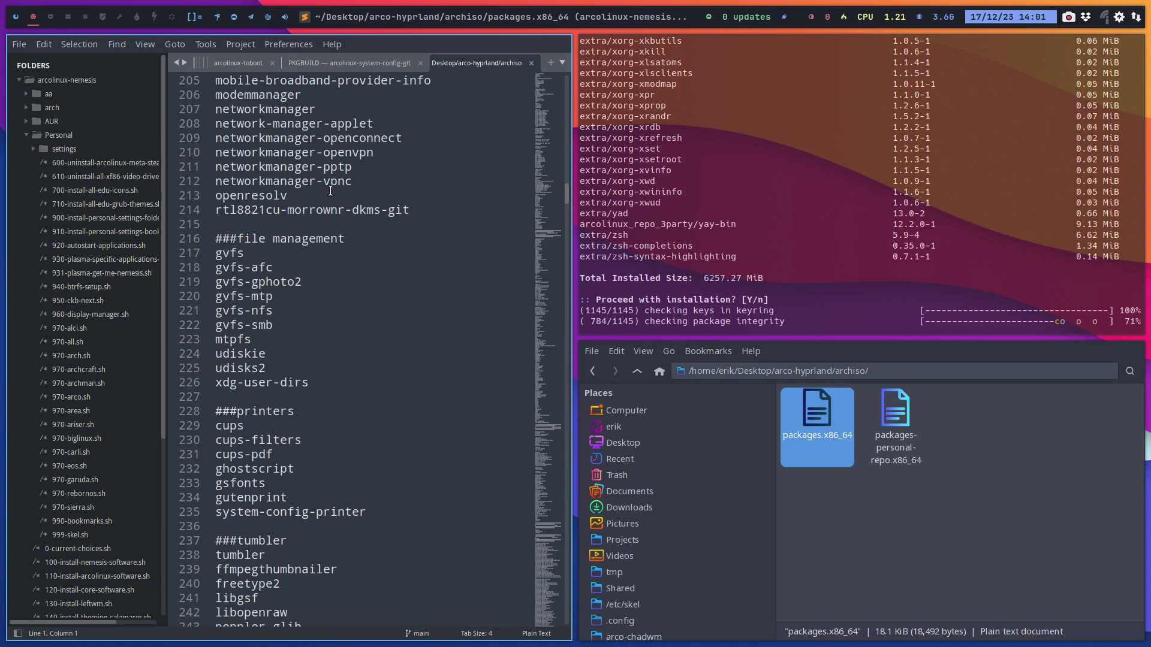
scroll(331, 190, down, 7)
scroll(330, 191, down, 20)
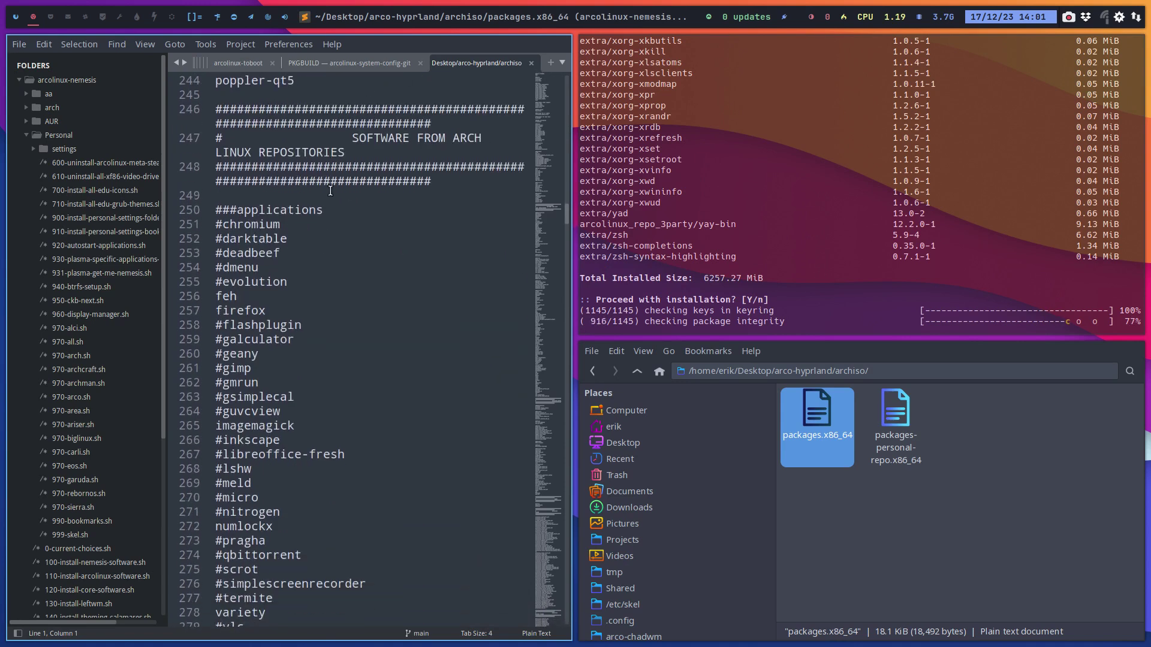
scroll(331, 190, down, 7)
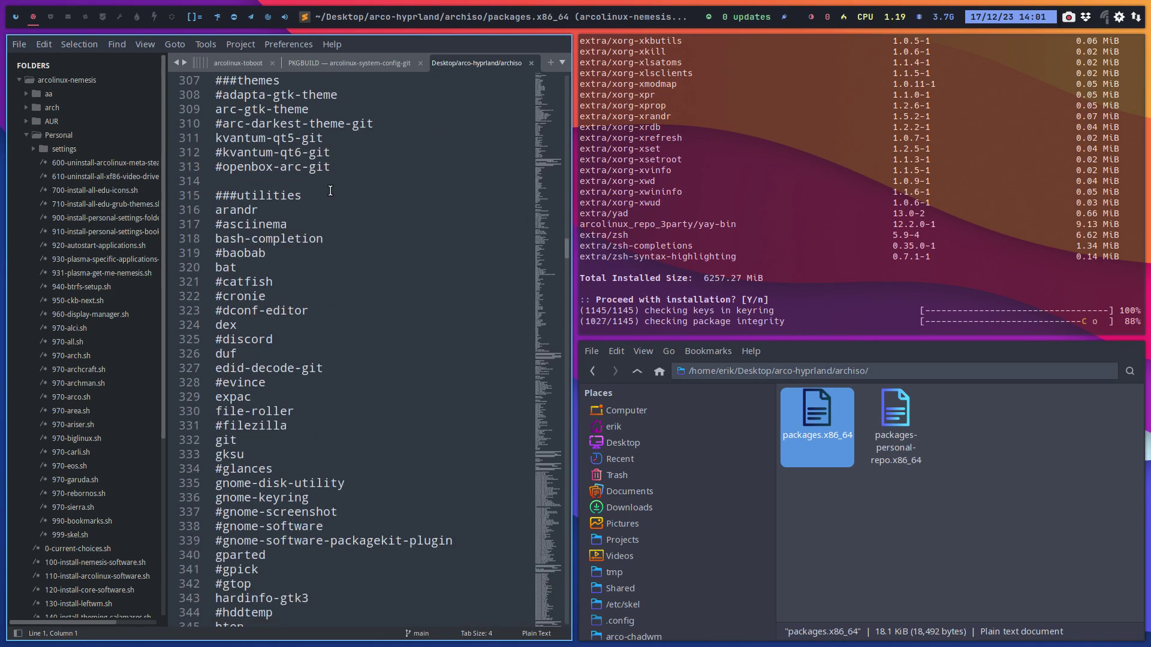
scroll(330, 191, down, 7)
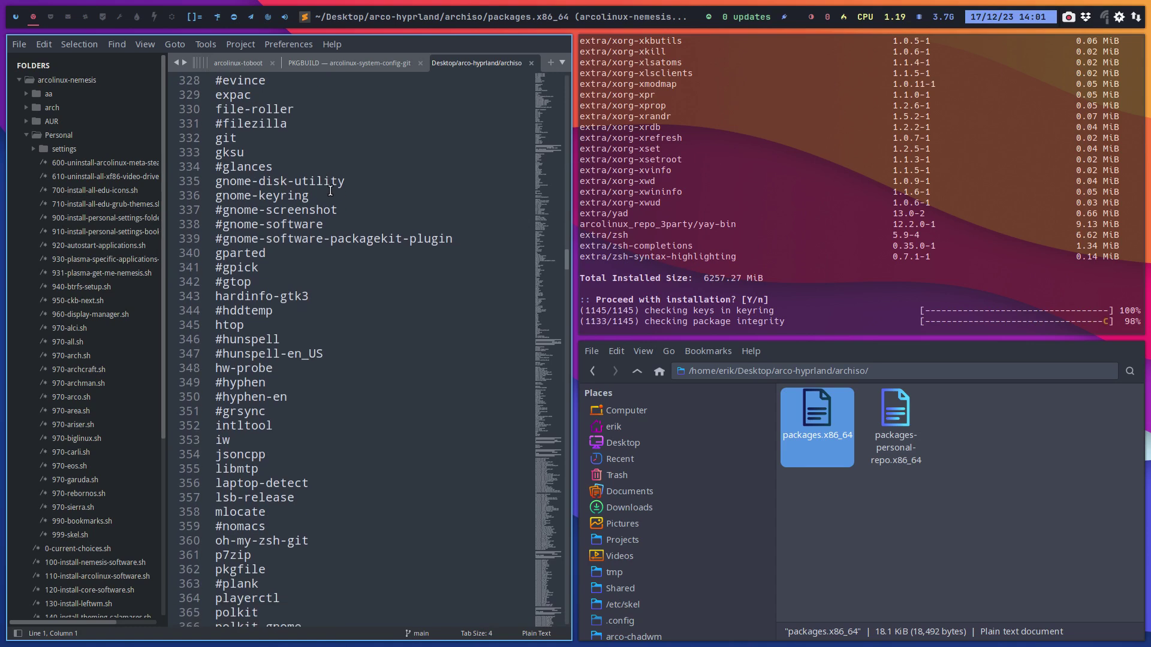
scroll(331, 190, down, 20)
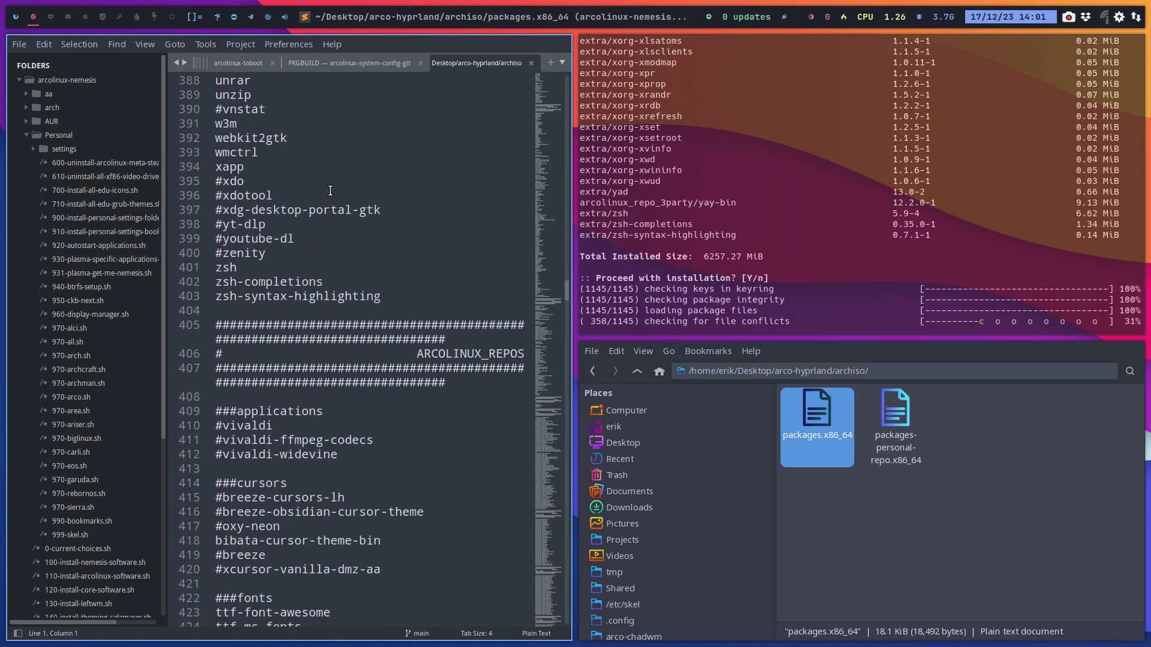
scroll(332, 191, down, 5)
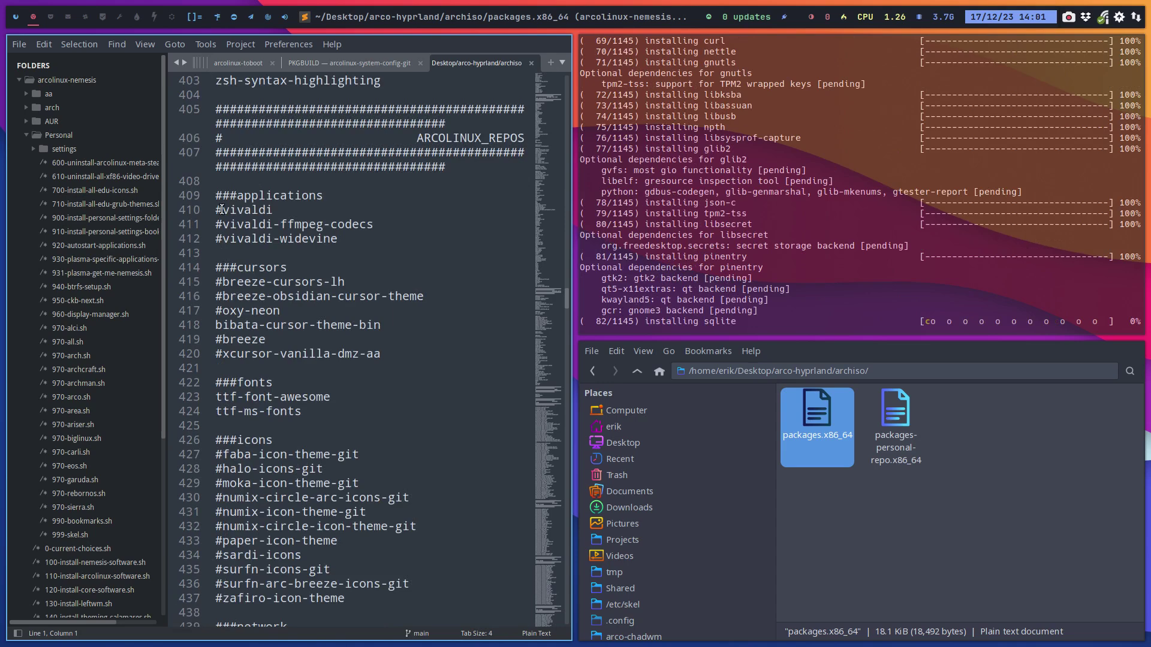
click(221, 210)
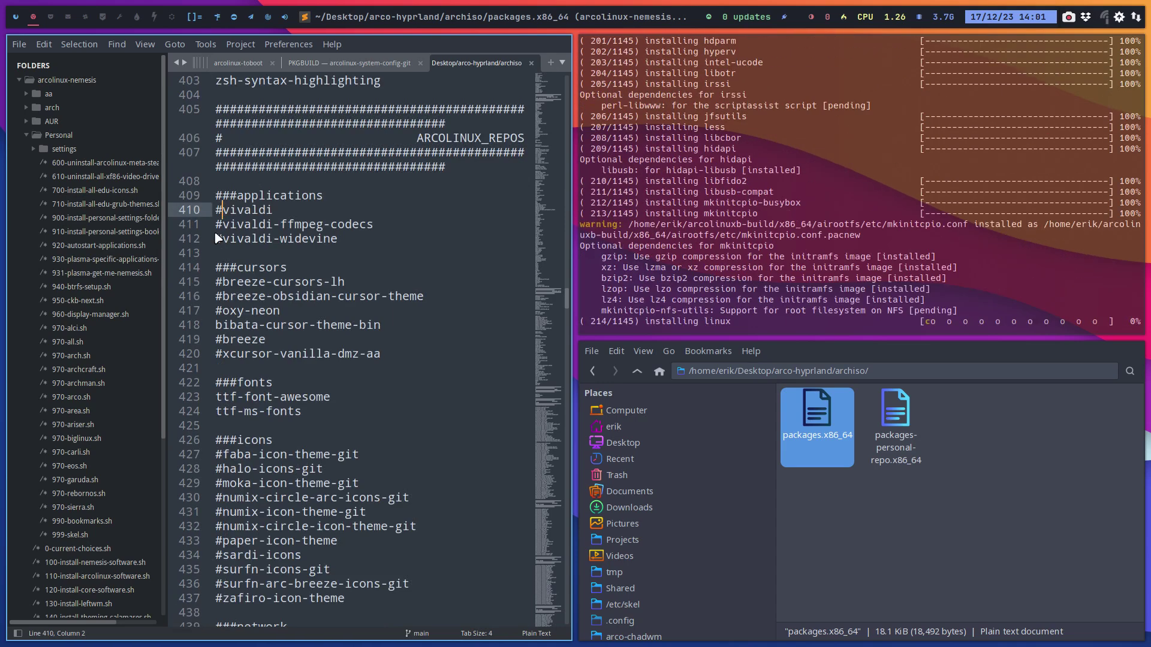
key(BackSpace)
key(End)
key(Delete)
key(Delete)
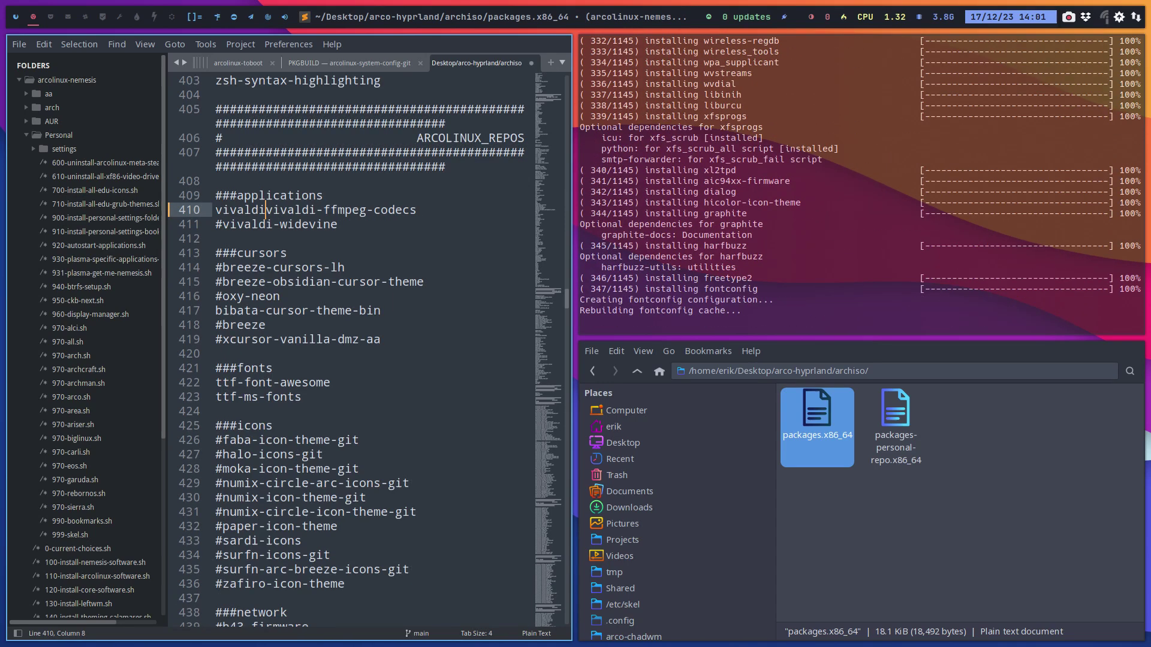
key(Return)
key(Down)
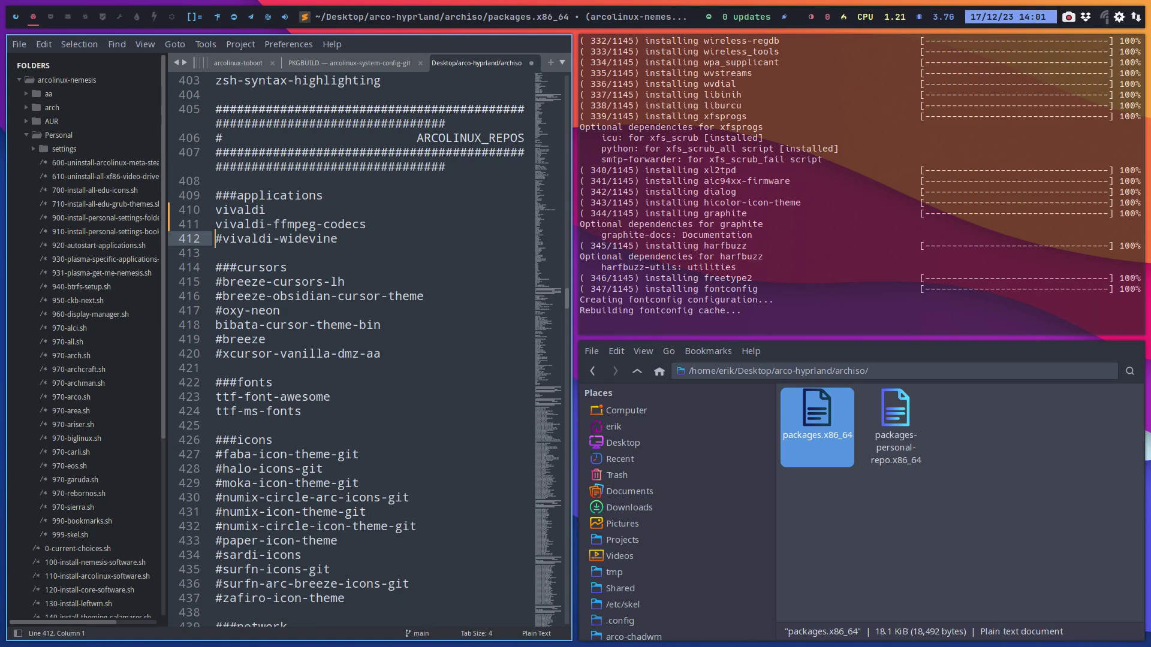
key(Delete)
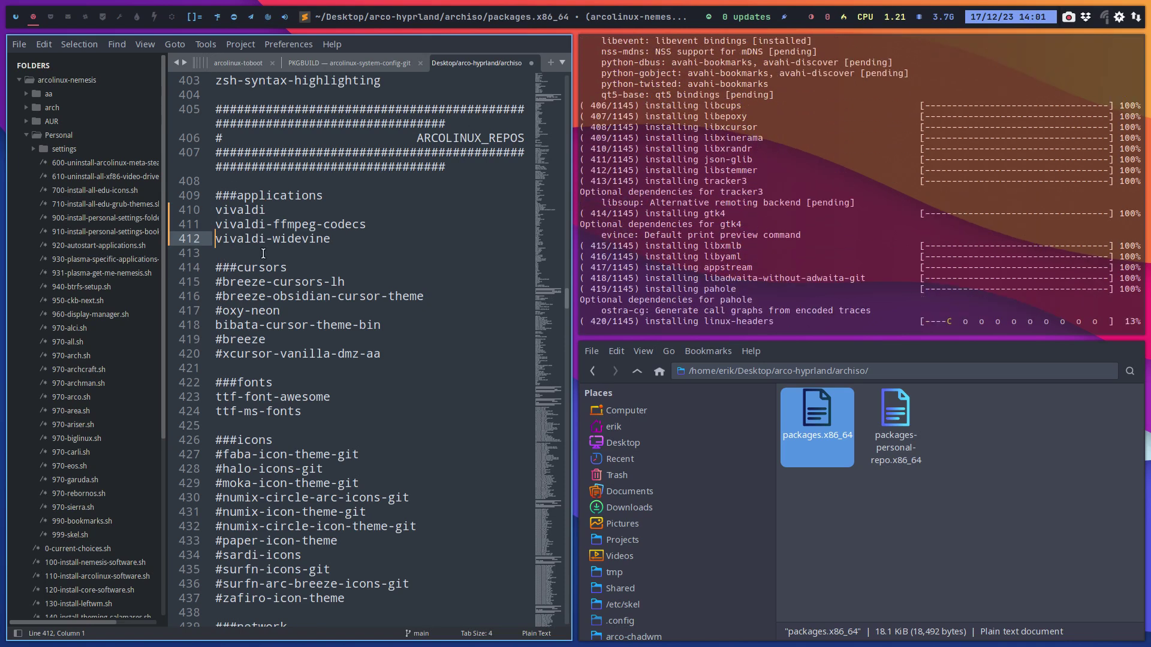
key(Up)
key(Up)
key(End)
key(Delete)
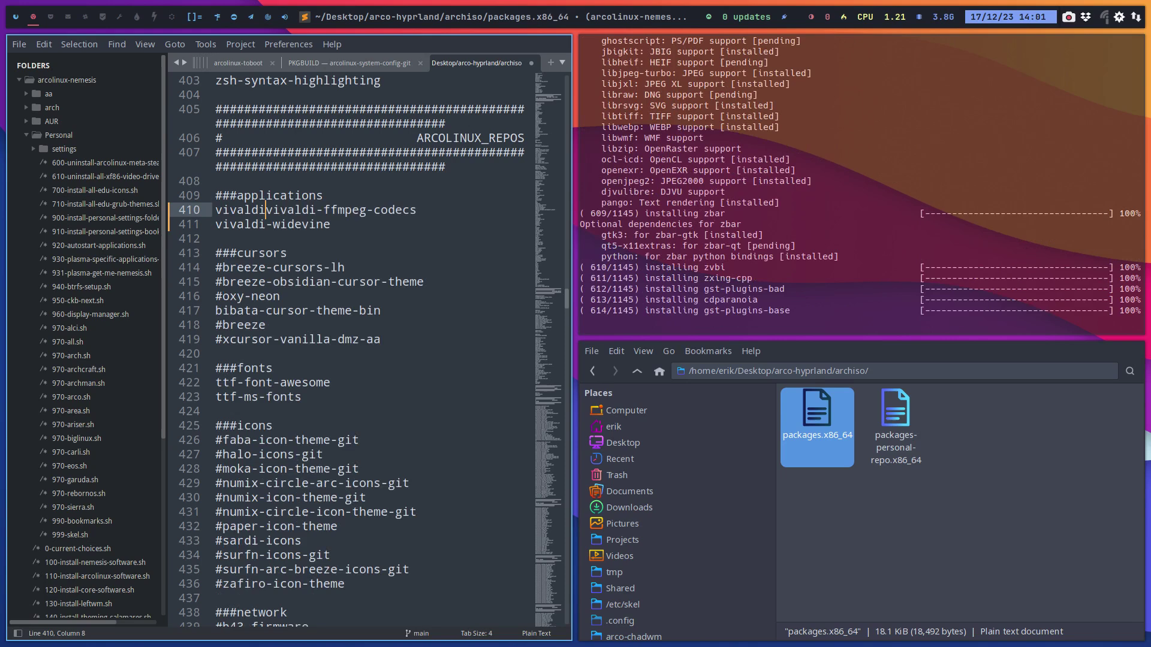
key(Return)
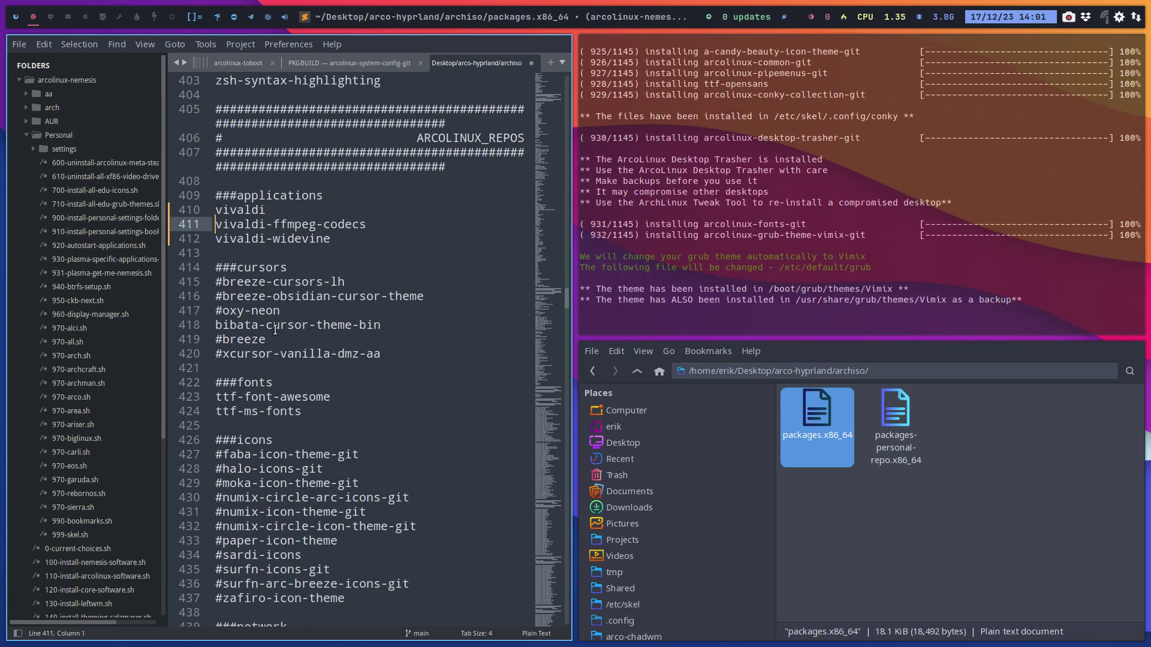
scroll(275, 330, down, 4)
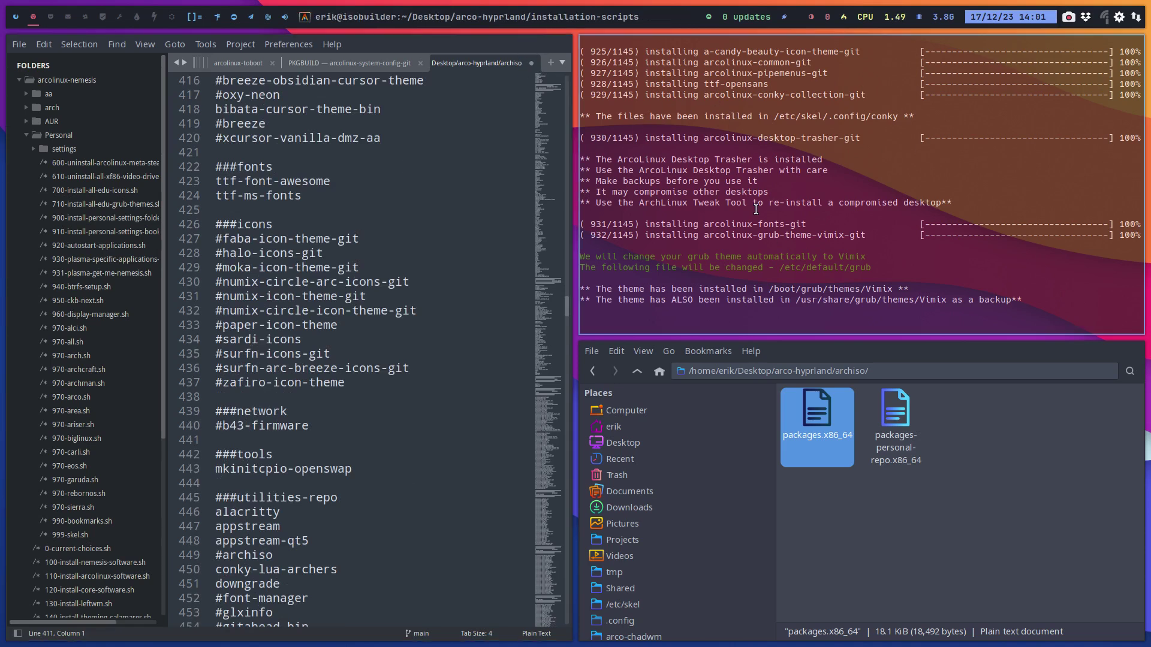
scroll(336, 211, down, 8)
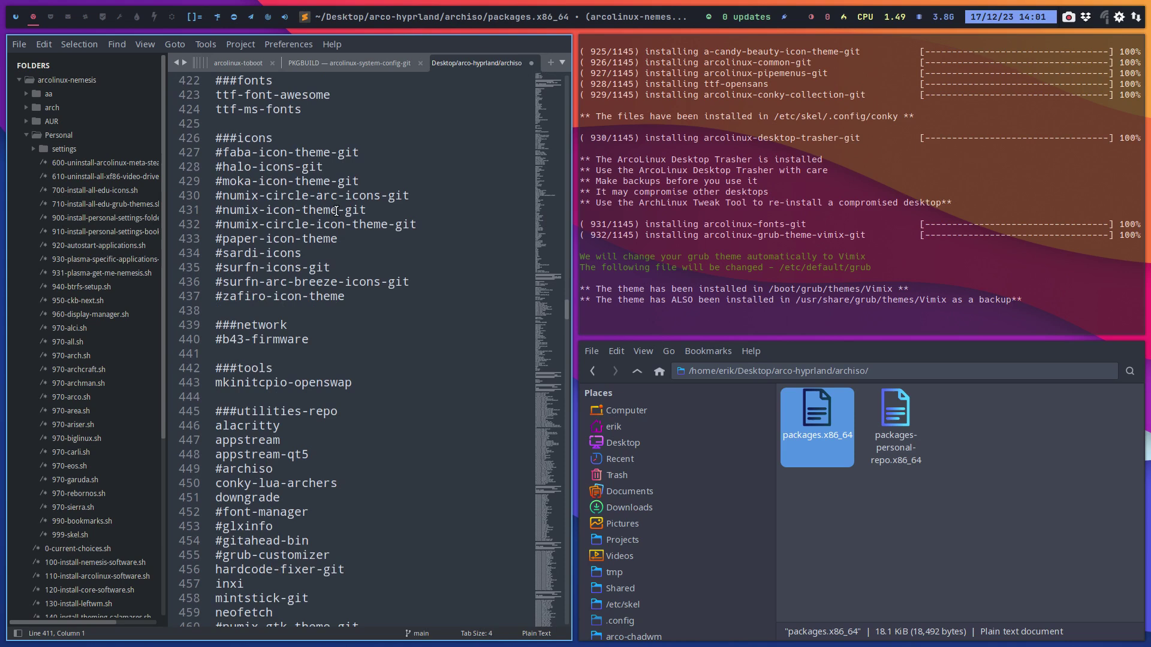
scroll(336, 211, down, 7)
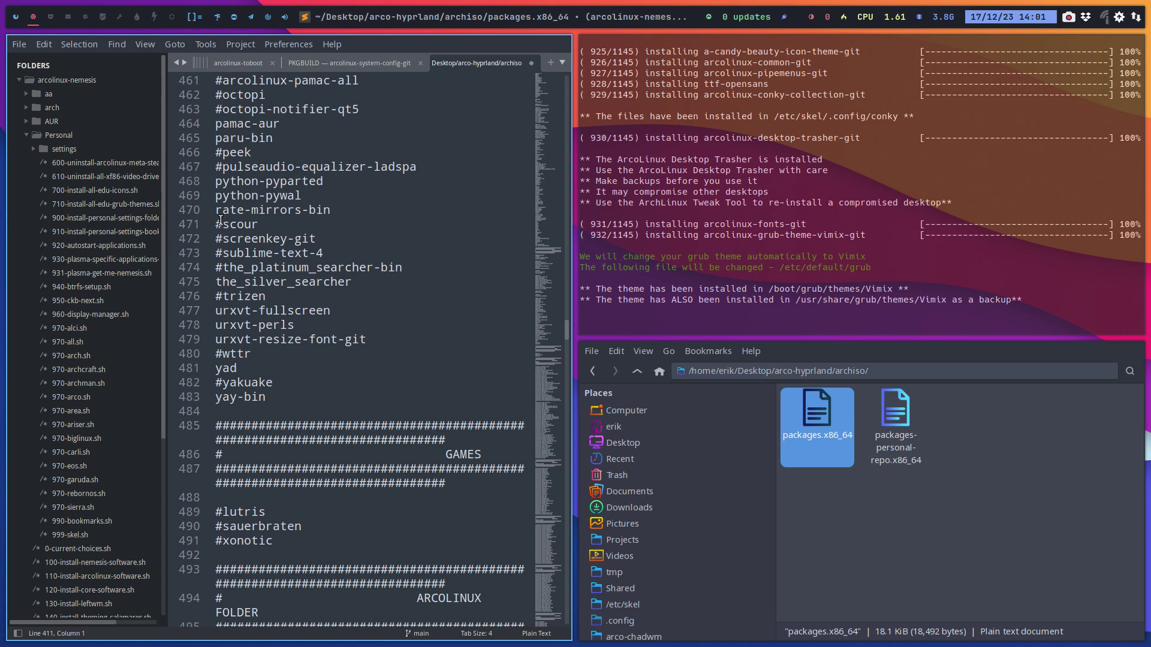
Comment and uncomment rate-mirrors-bin, then scroll to the end of the list.
click(218, 213)
text(#)
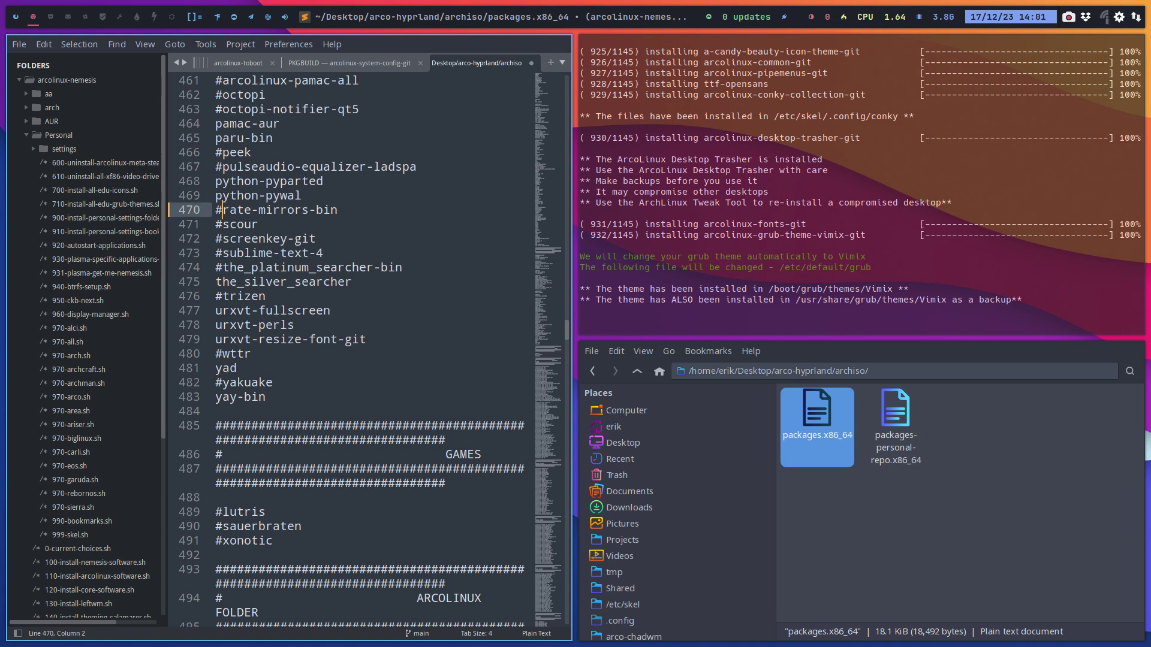
key(BackSpace)
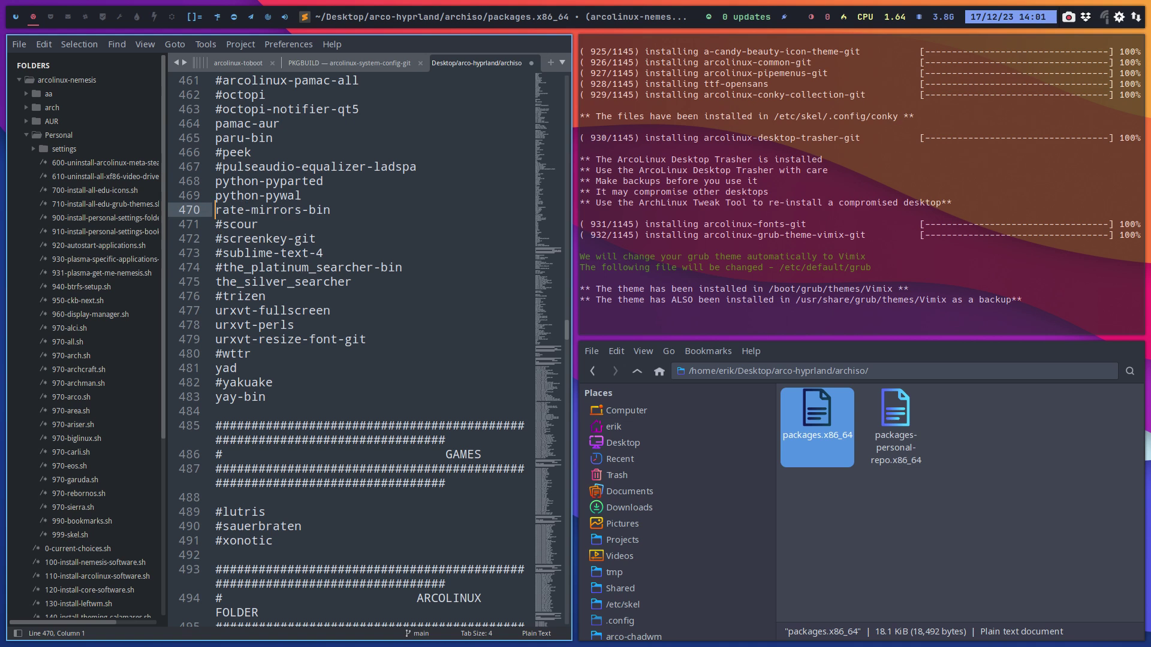
scroll(226, 265, down, 10)
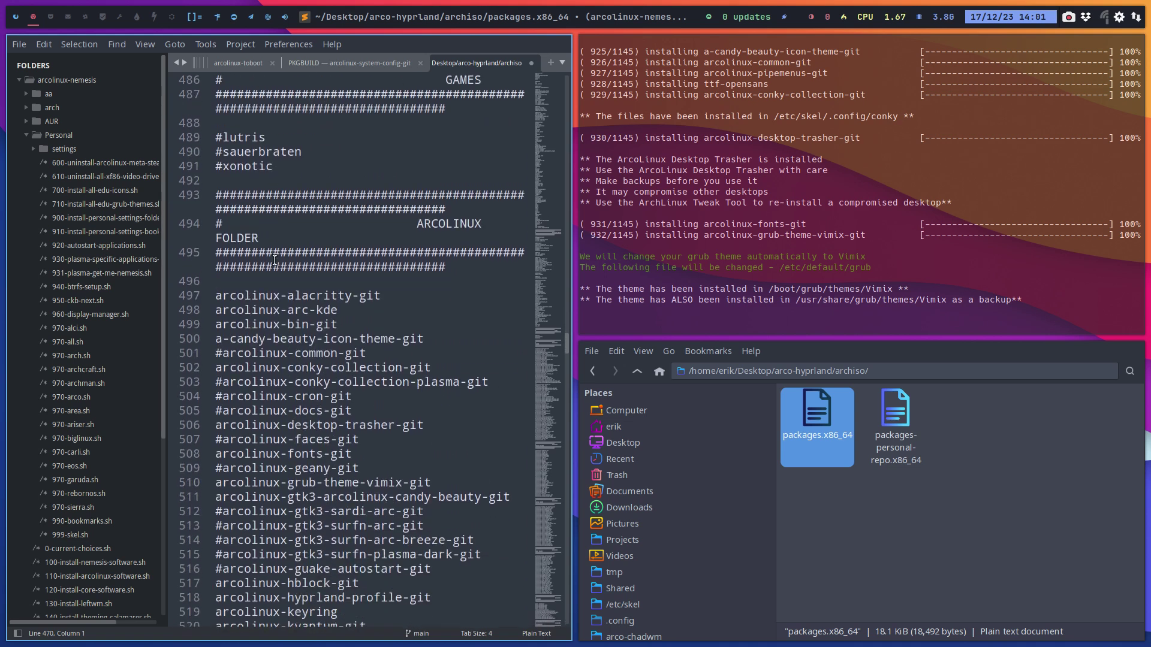
scroll(275, 259, down, 20)
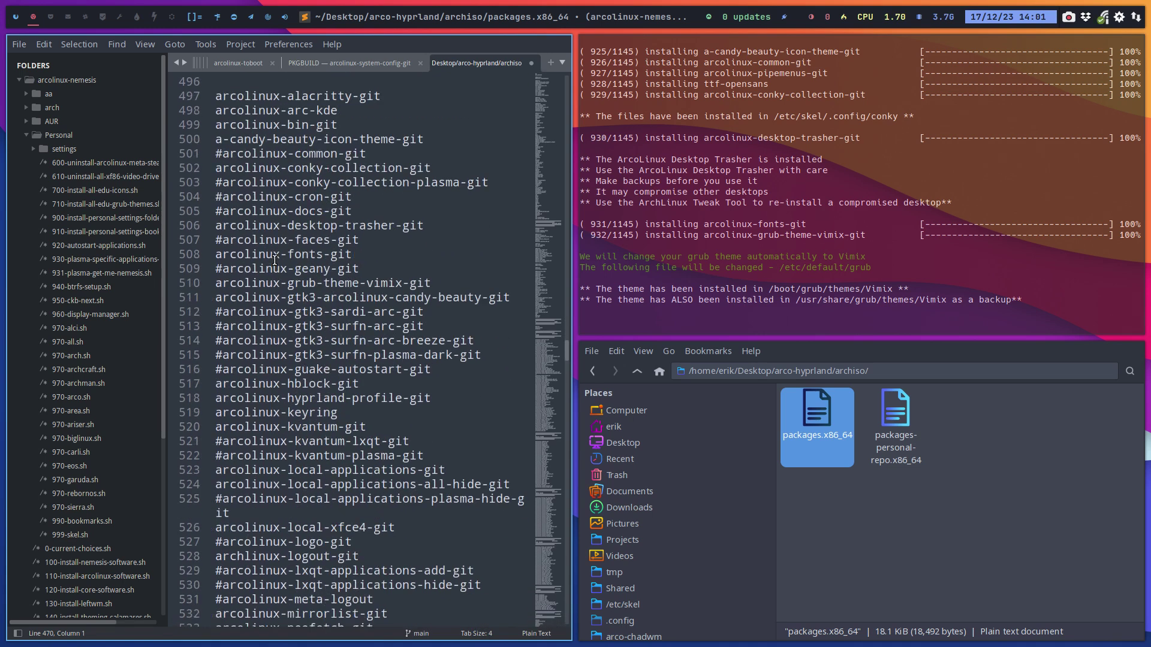
scroll(275, 259, down, 20)
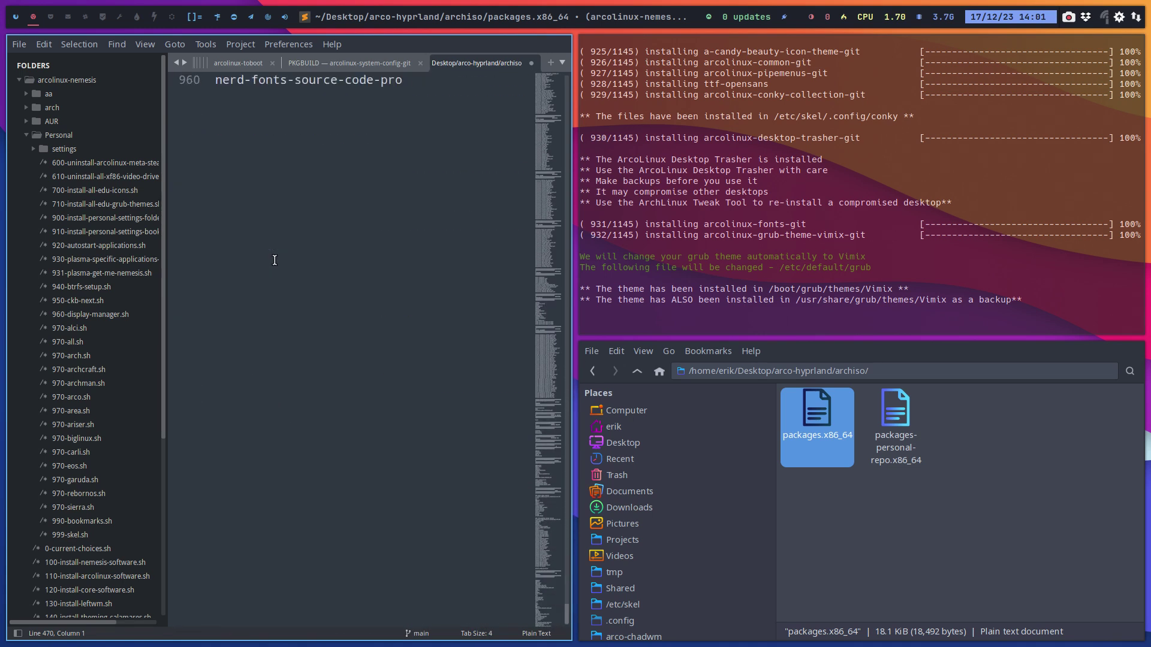
scroll(275, 260, up, 4)
Add then remove a firefox entry, and close packages.x86_64 without saving.
click(424, 250)
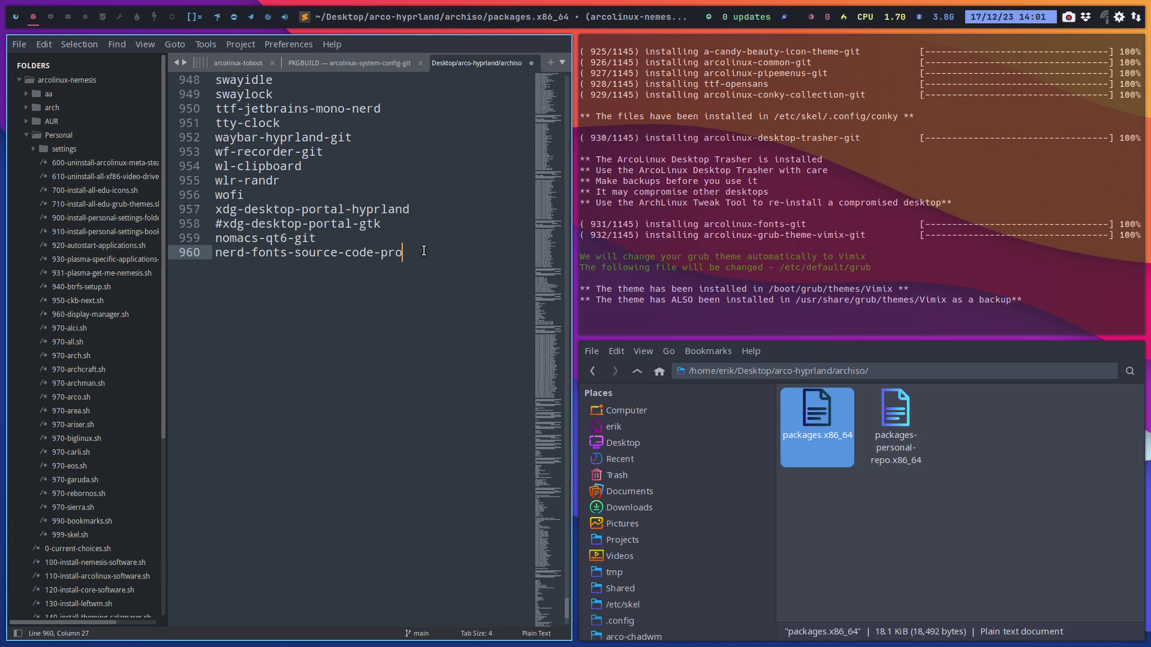
key(Return)
text(firefox)
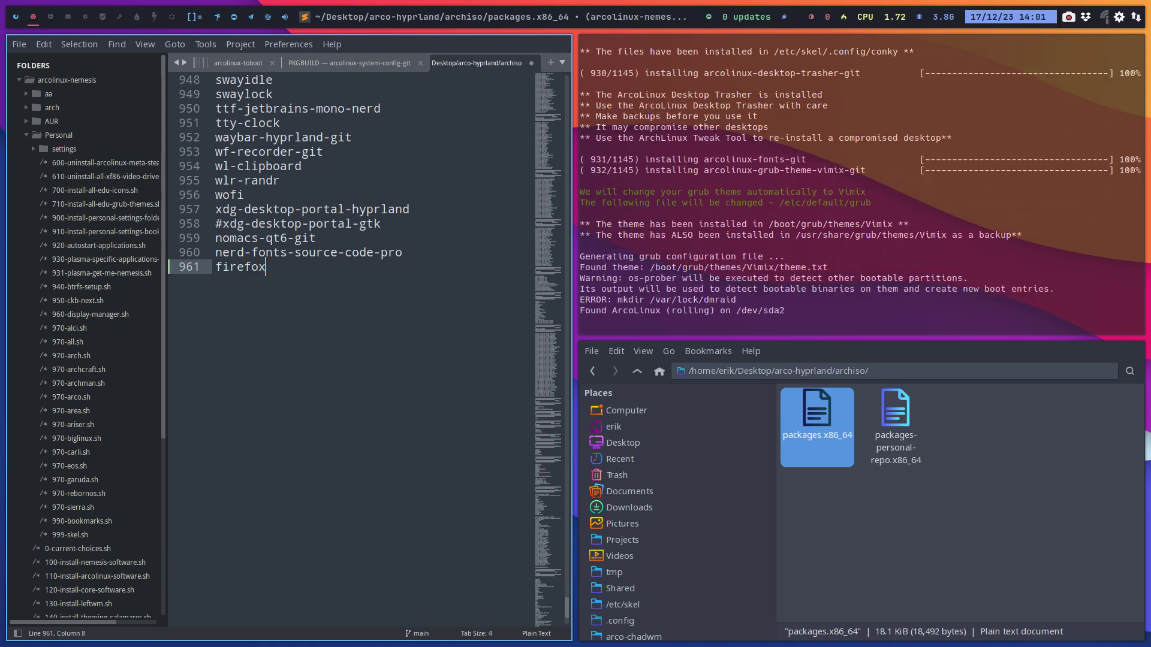
key(Return)
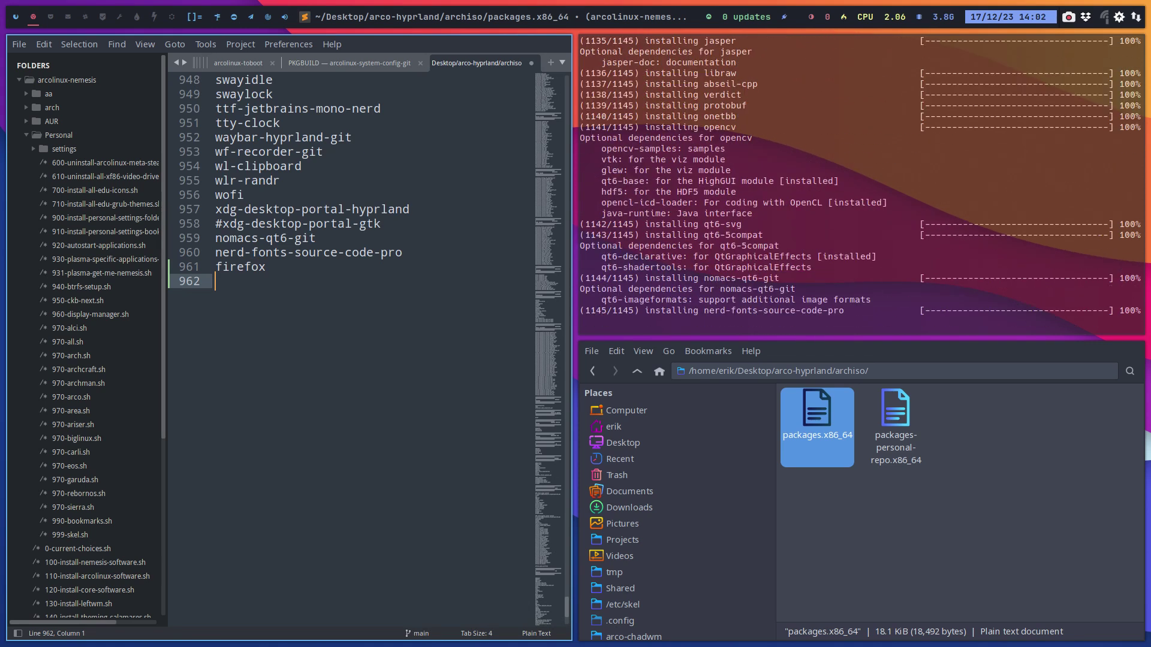
key(BackSpace)
key(BackSpace)
key(BackSpace)
key(BackSpace)
key(BackSpace)
key(BackSpace)
key(BackSpace)
key(BackSpace)
key(BackSpace)
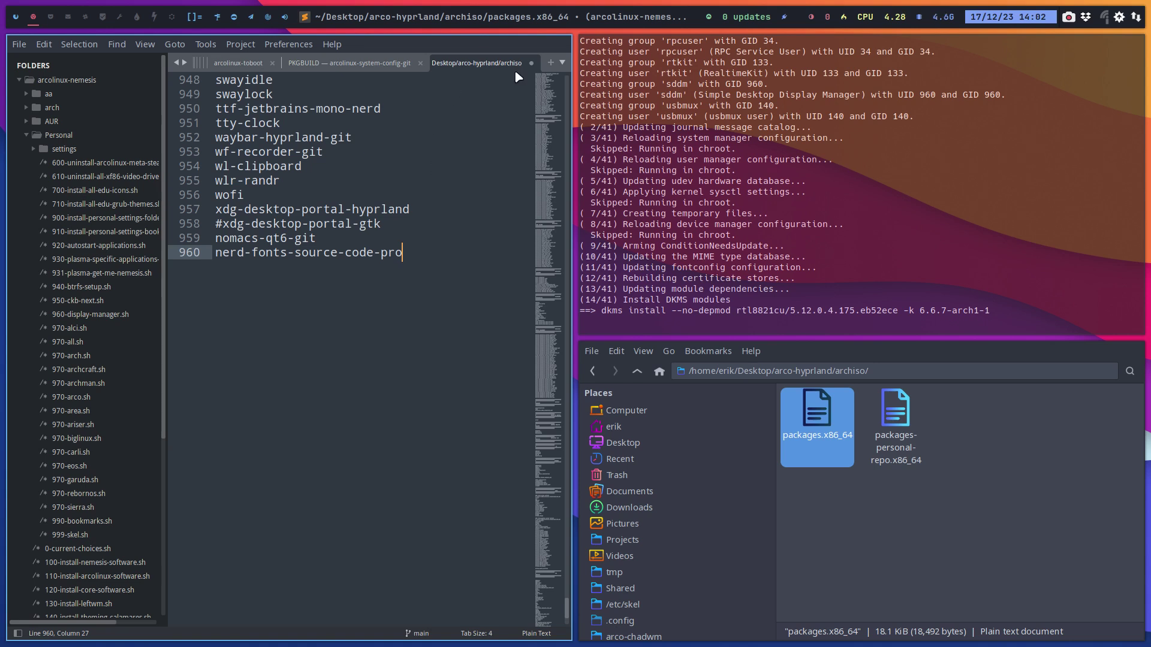
click(531, 62)
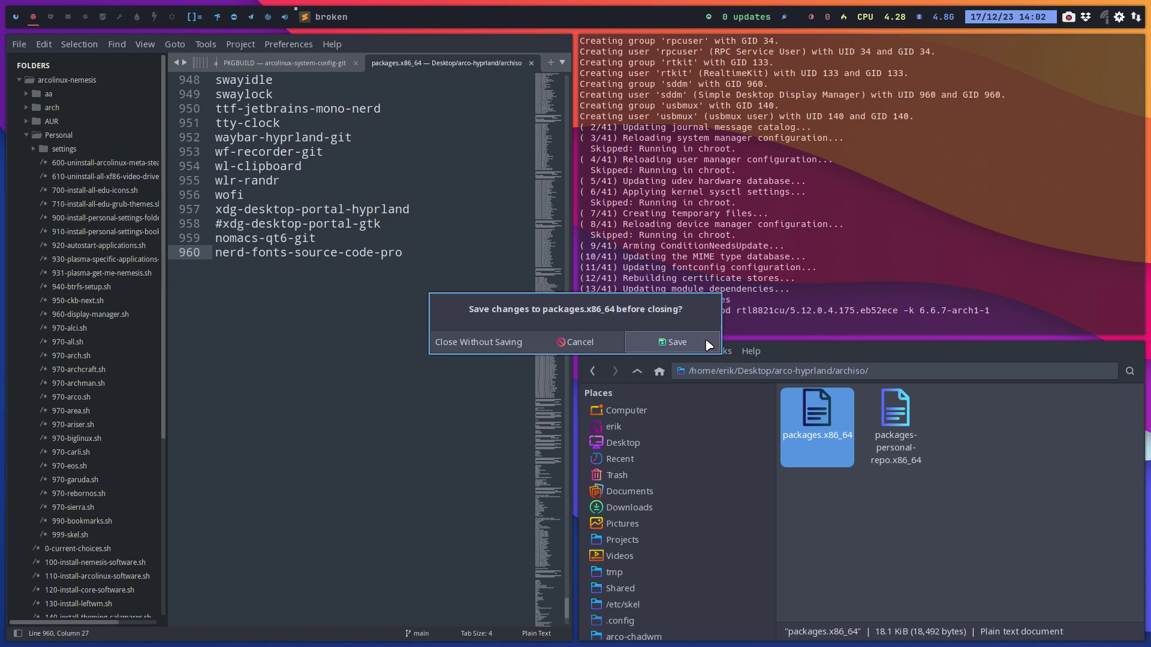
click(478, 342)
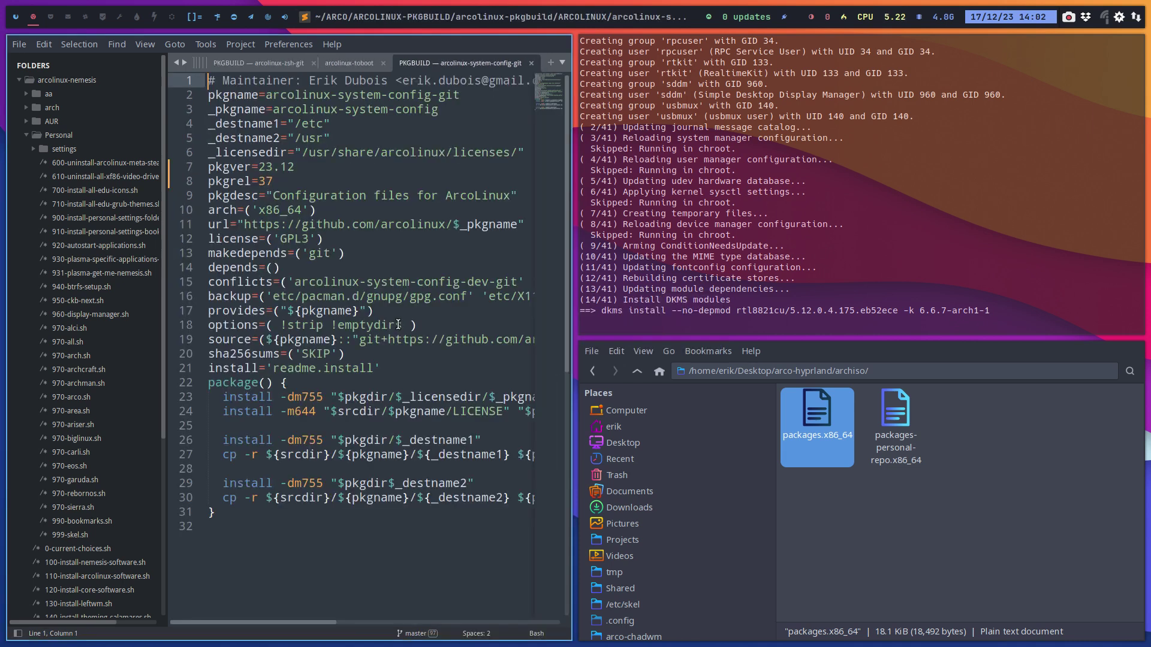
click(18, 18)
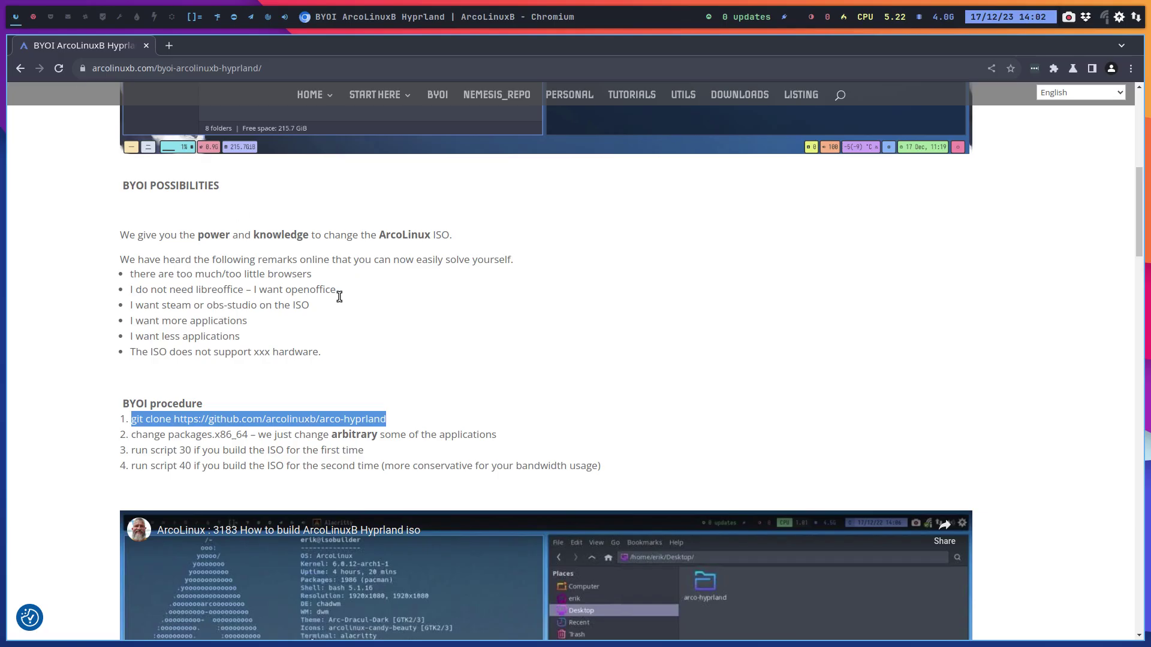
scroll(408, 353, up, 5)
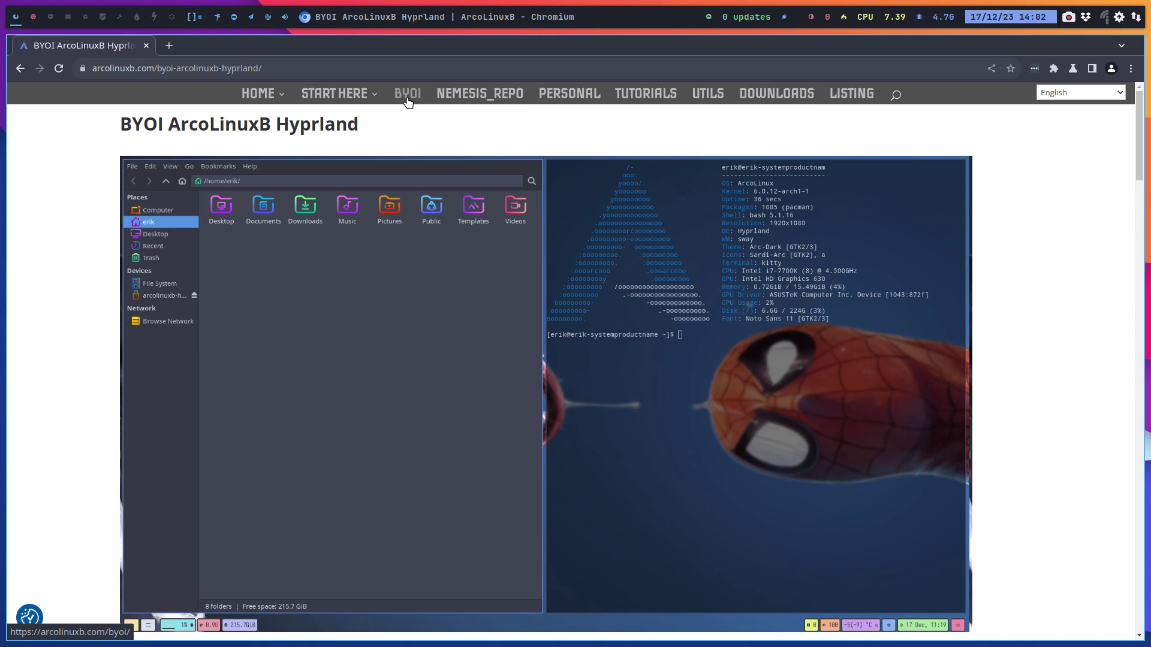
On workspace 2, run File > Close All Files in Sublime Text and quit it.
click(33, 17)
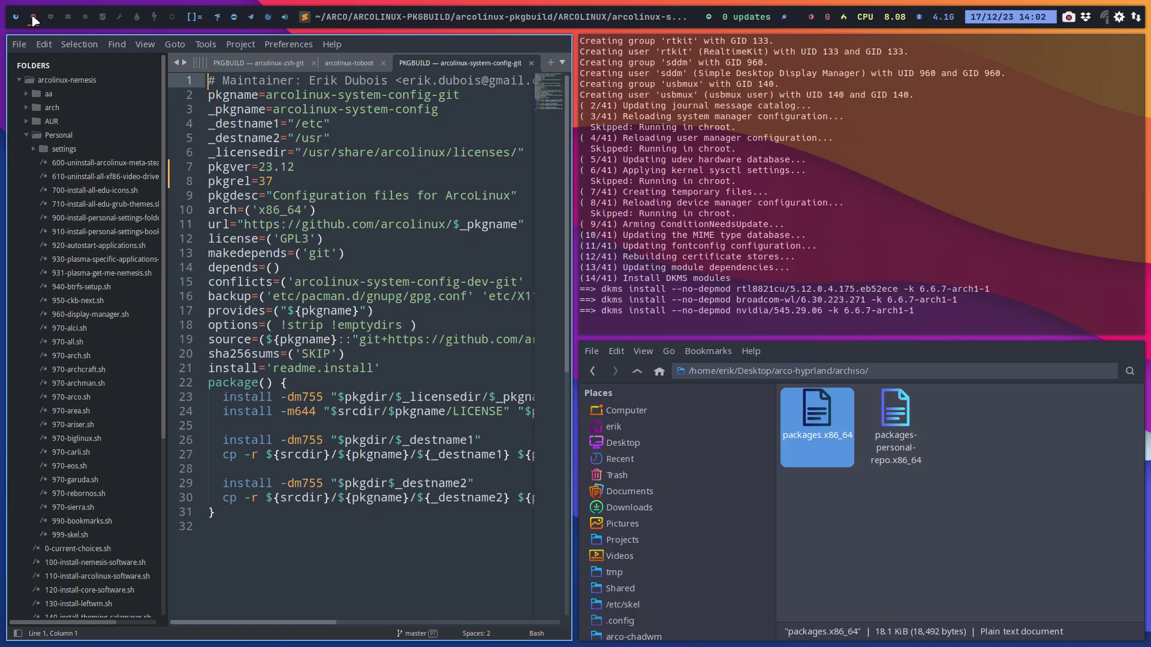
click(21, 47)
click(97, 348)
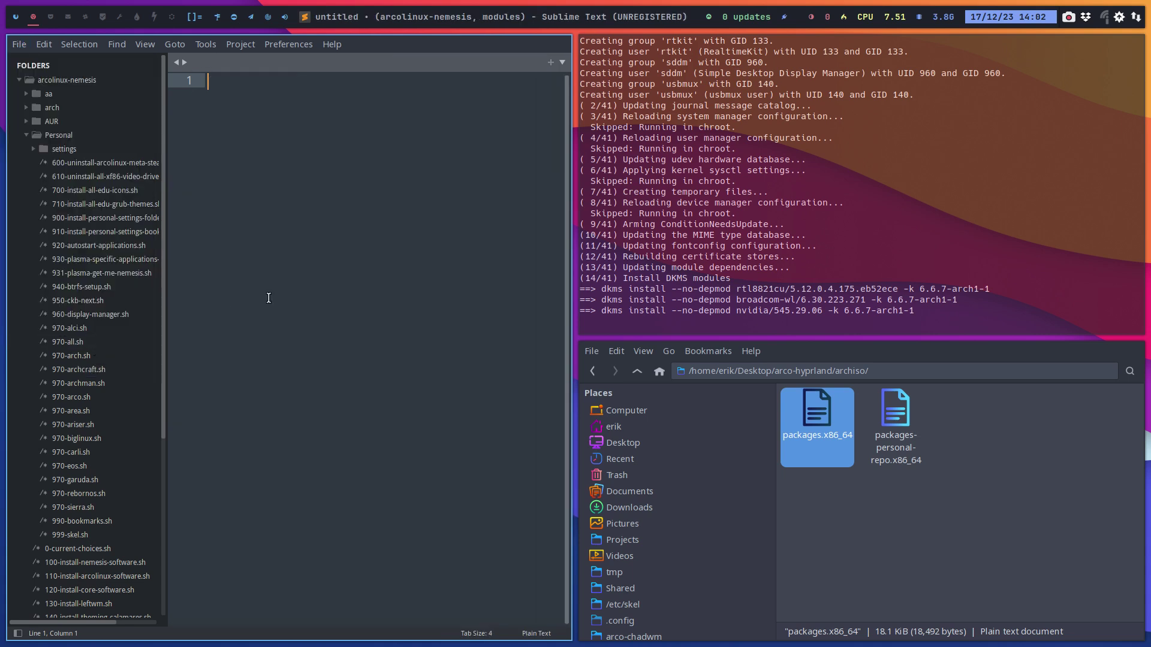
key(super+q)
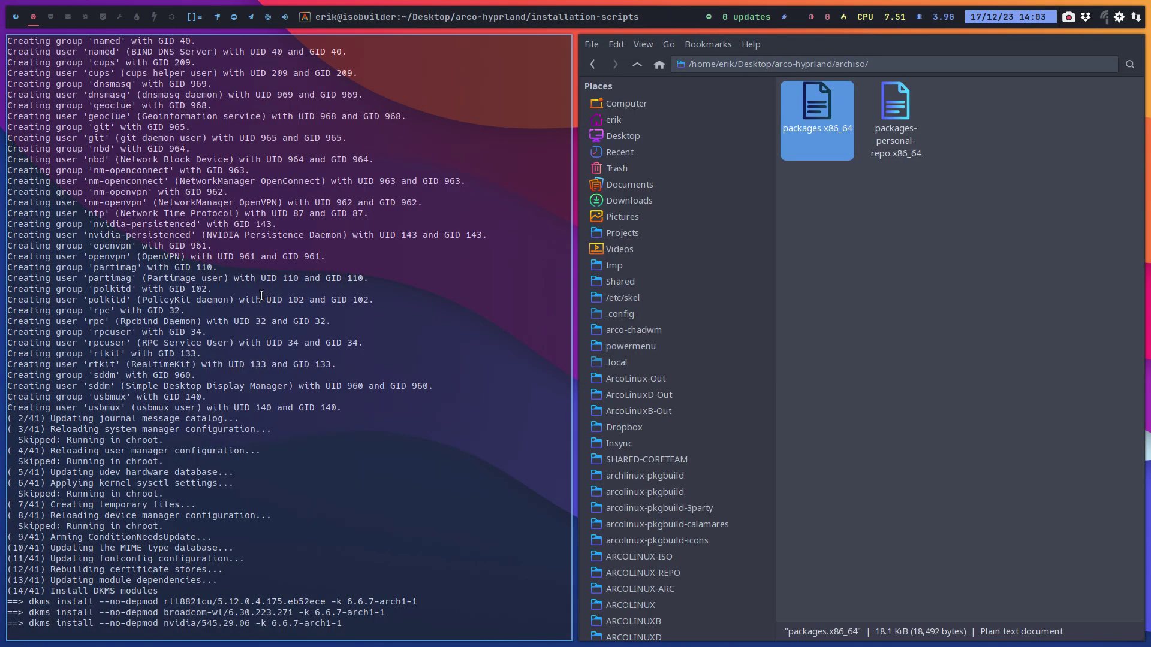
Confirm ArcoLinuxB-Out in the home folder is empty, then navigate back toward archiso.
click(649, 123)
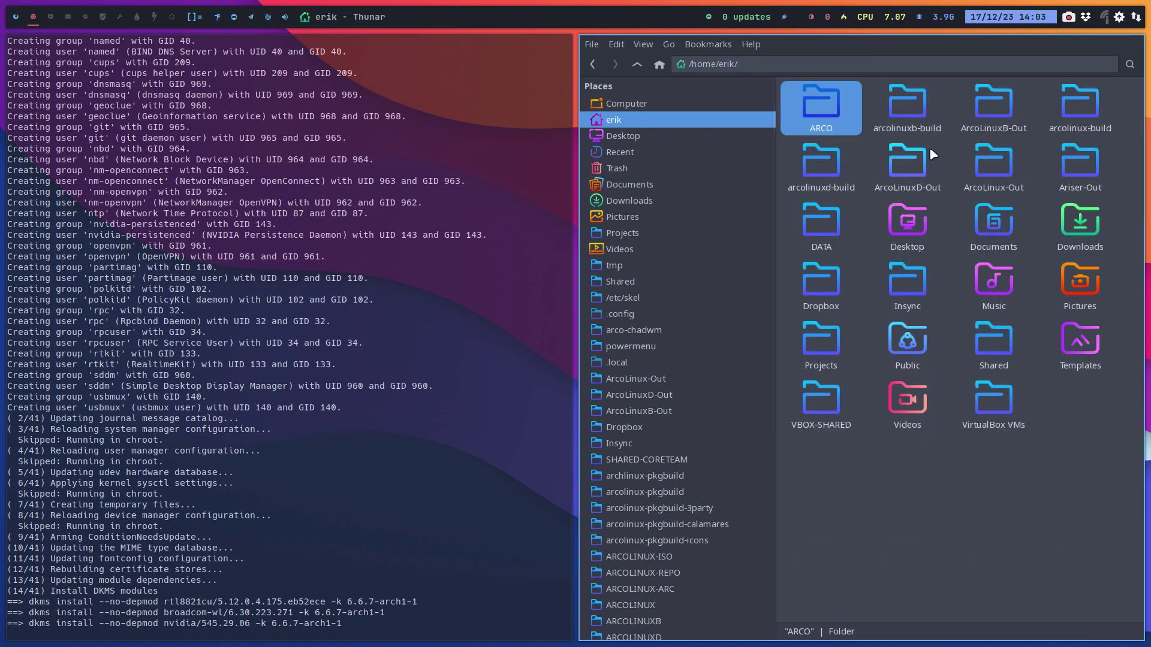
click(914, 116)
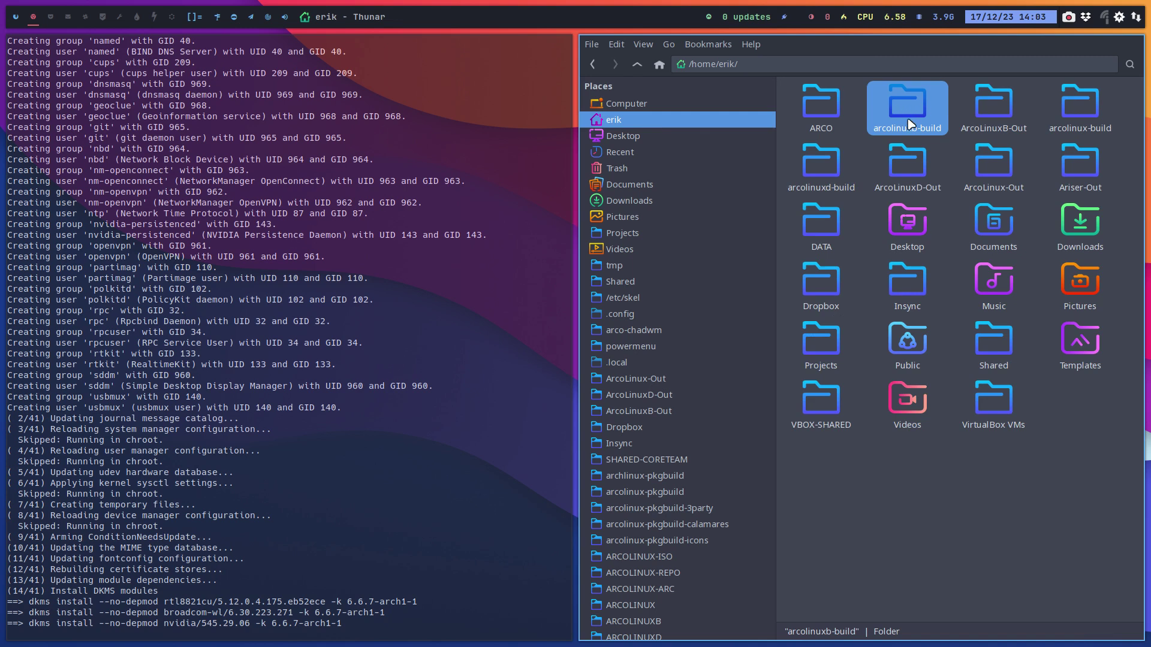
double_click(990, 111)
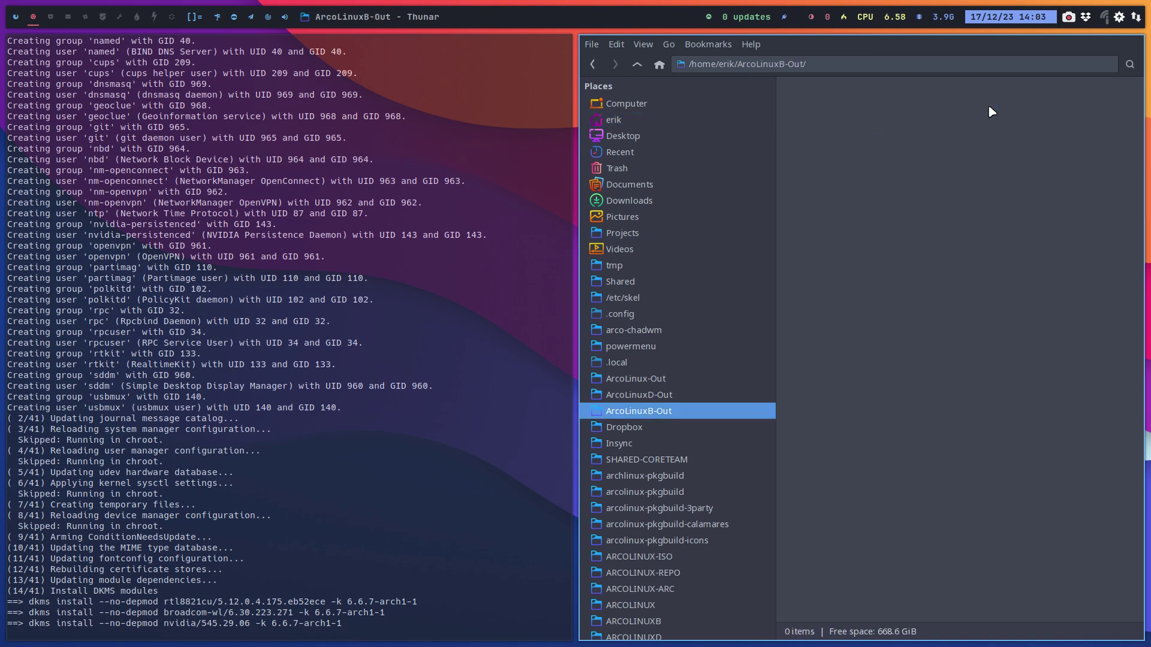
click(638, 64)
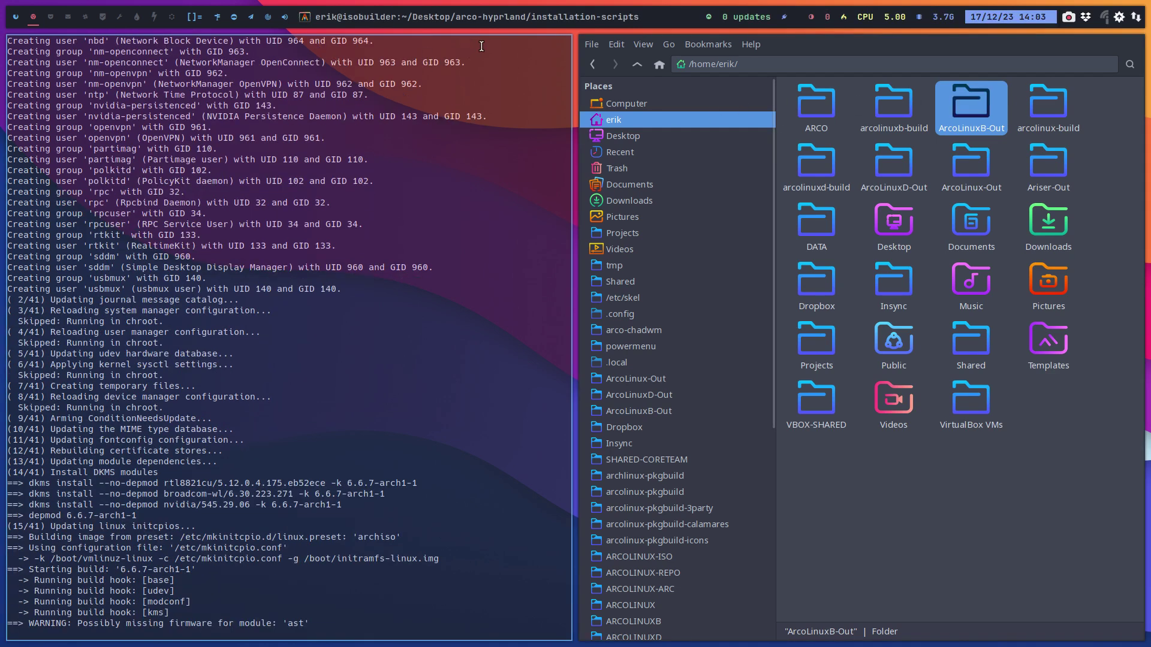
click(595, 63)
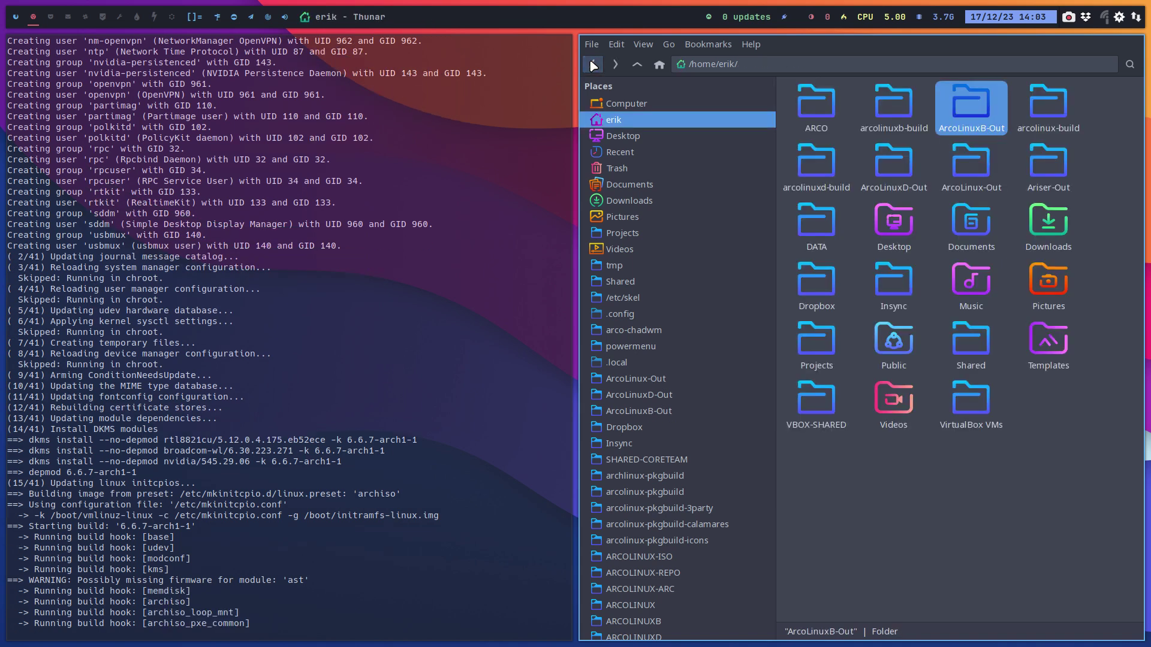
Open packages-personal-repo.x86_64 from archiso and check the edu-candy-beauty-tela-git line.
click(593, 65)
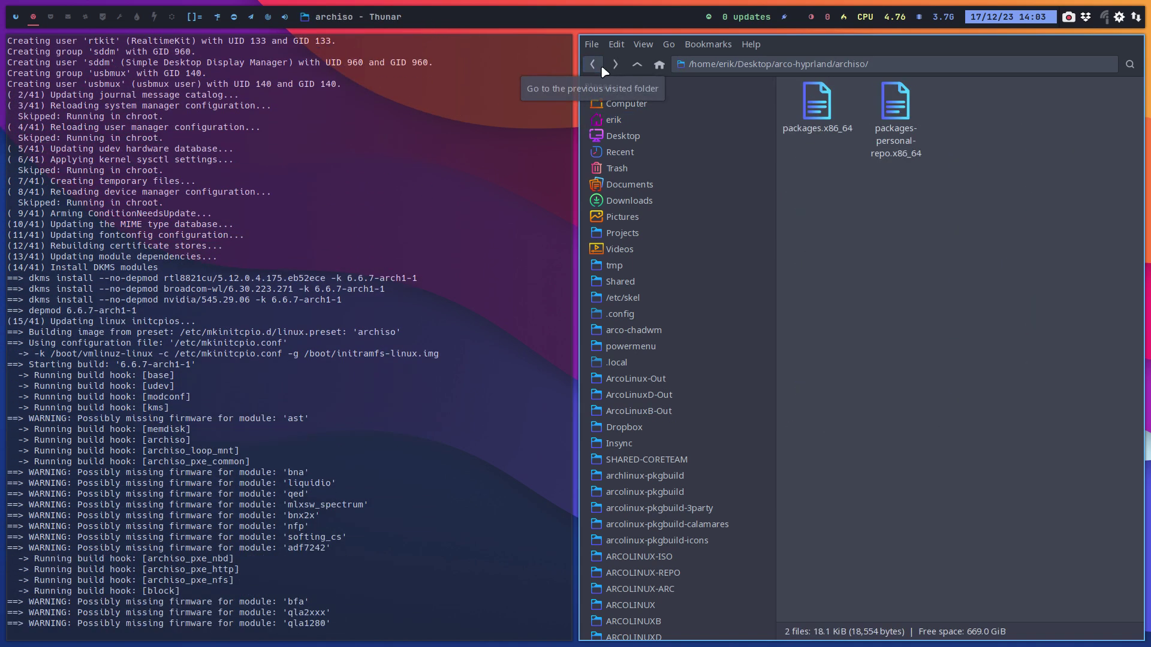
double_click(915, 109)
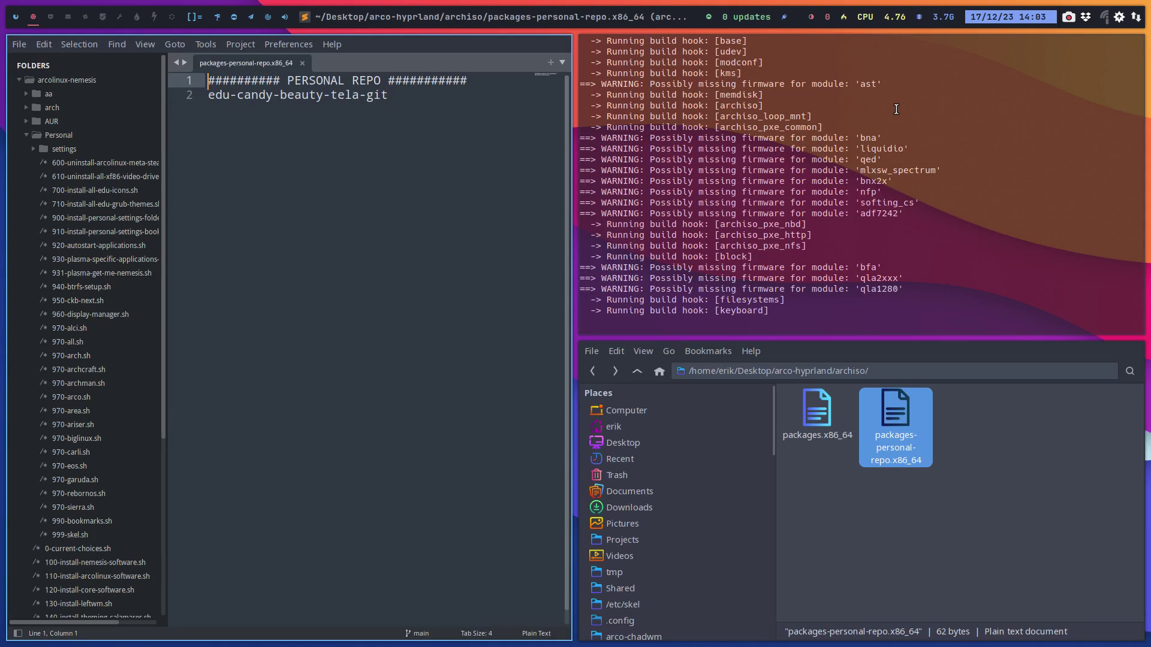
click(408, 102)
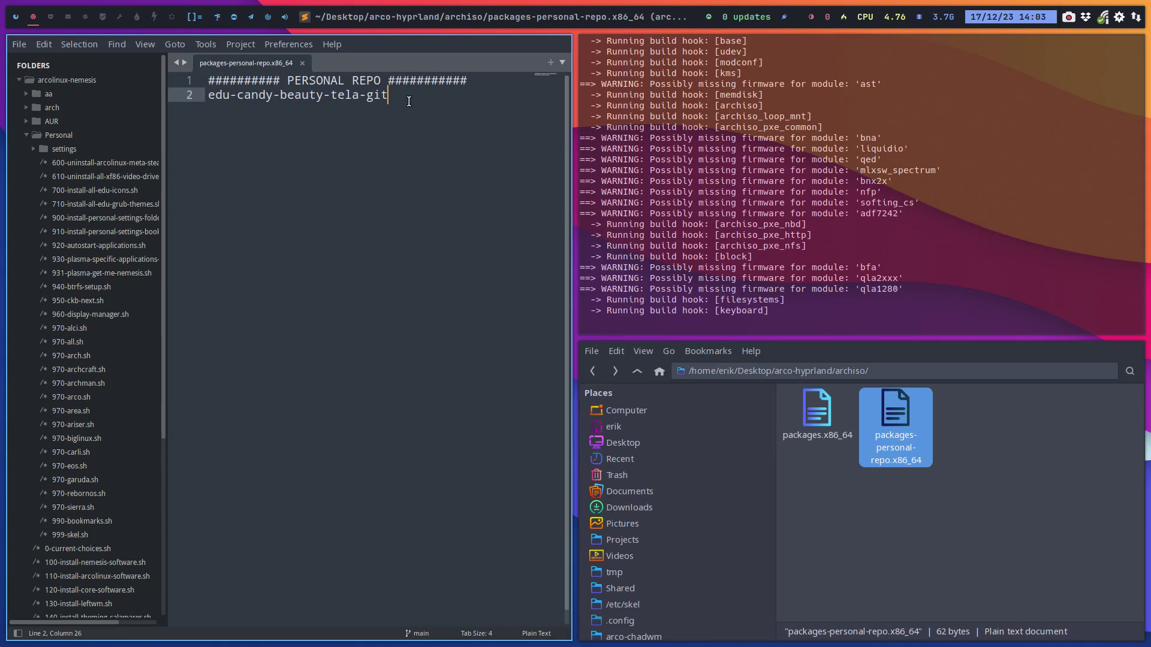
triple_click(211, 95)
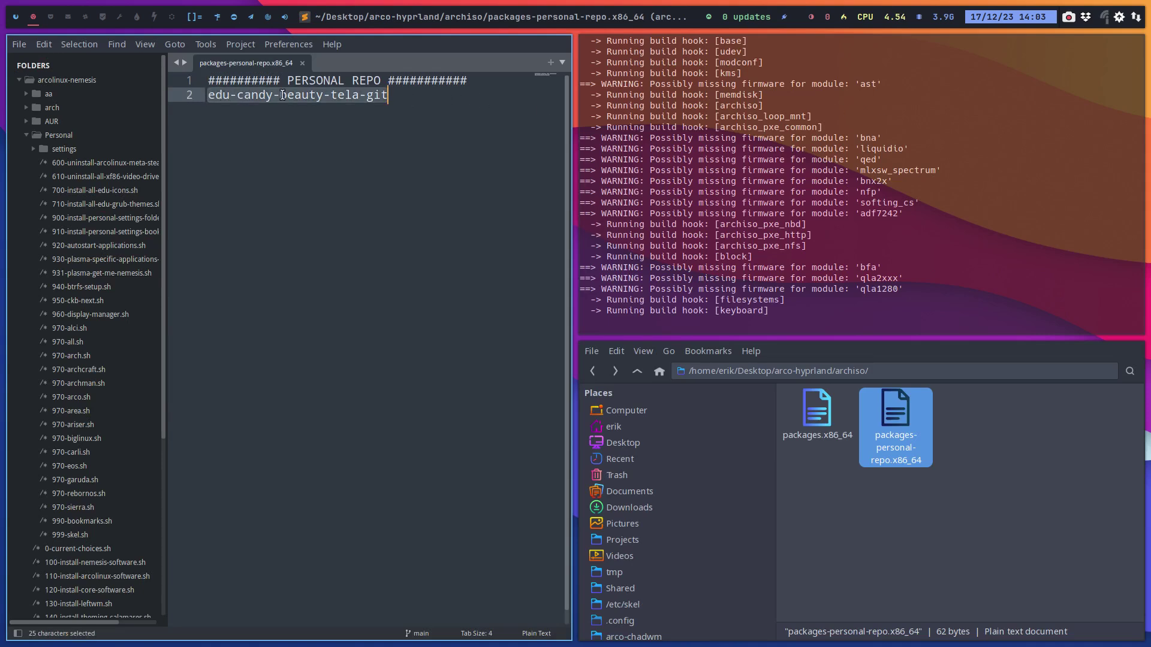
click(394, 99)
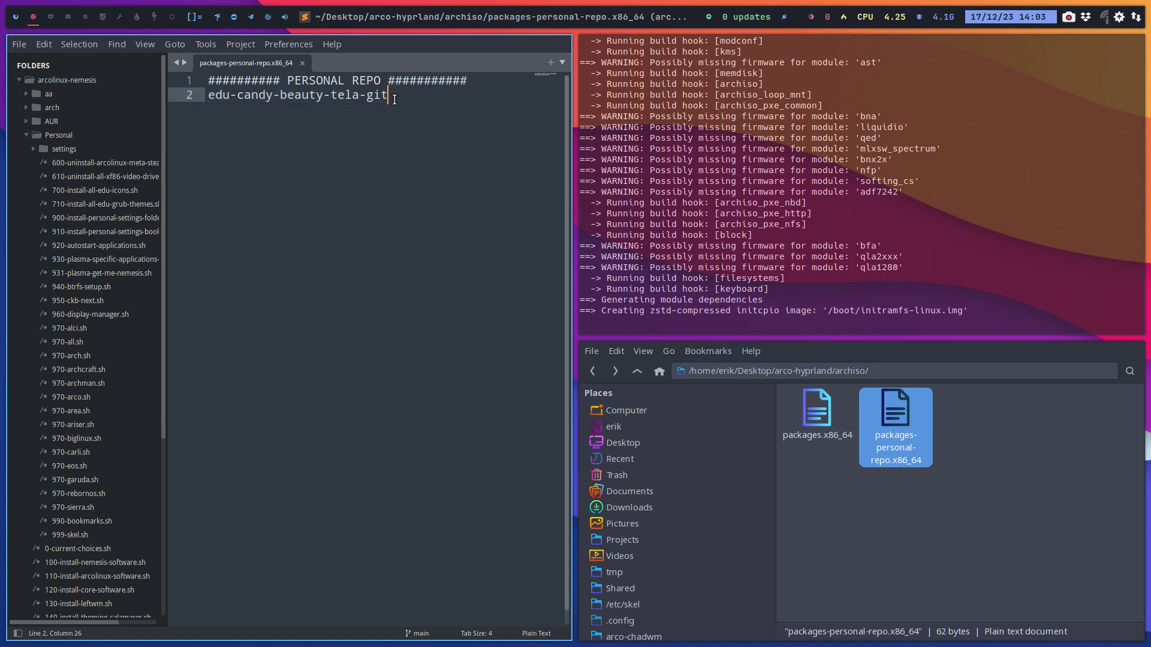
drag(392, 97, 216, 95)
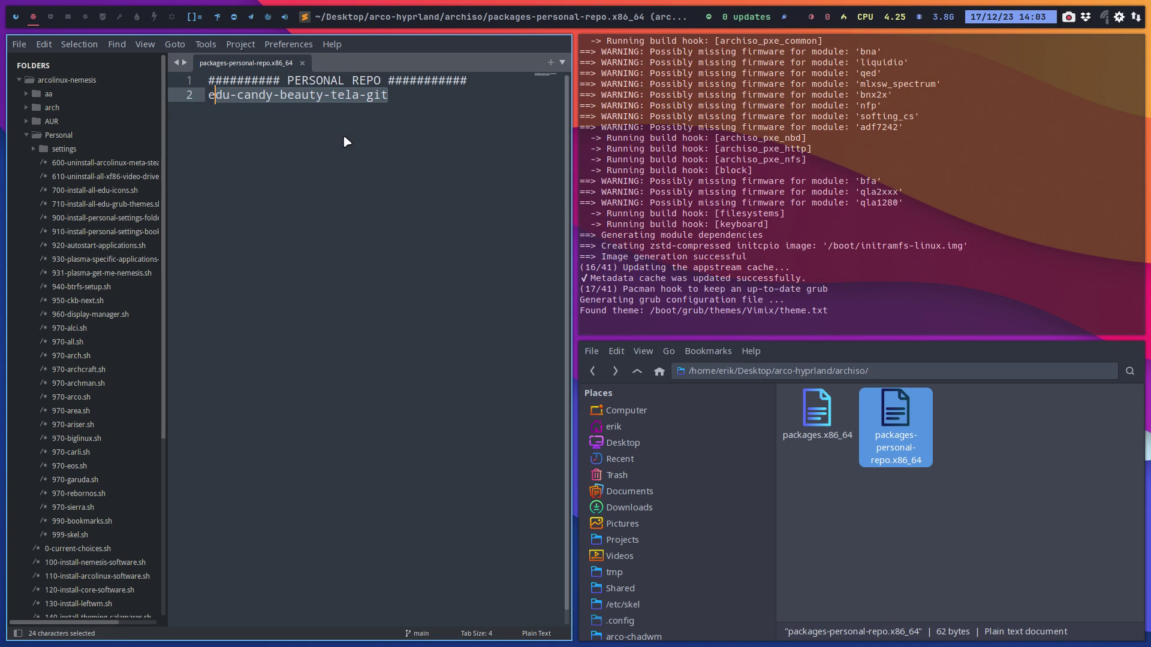
click(290, 99)
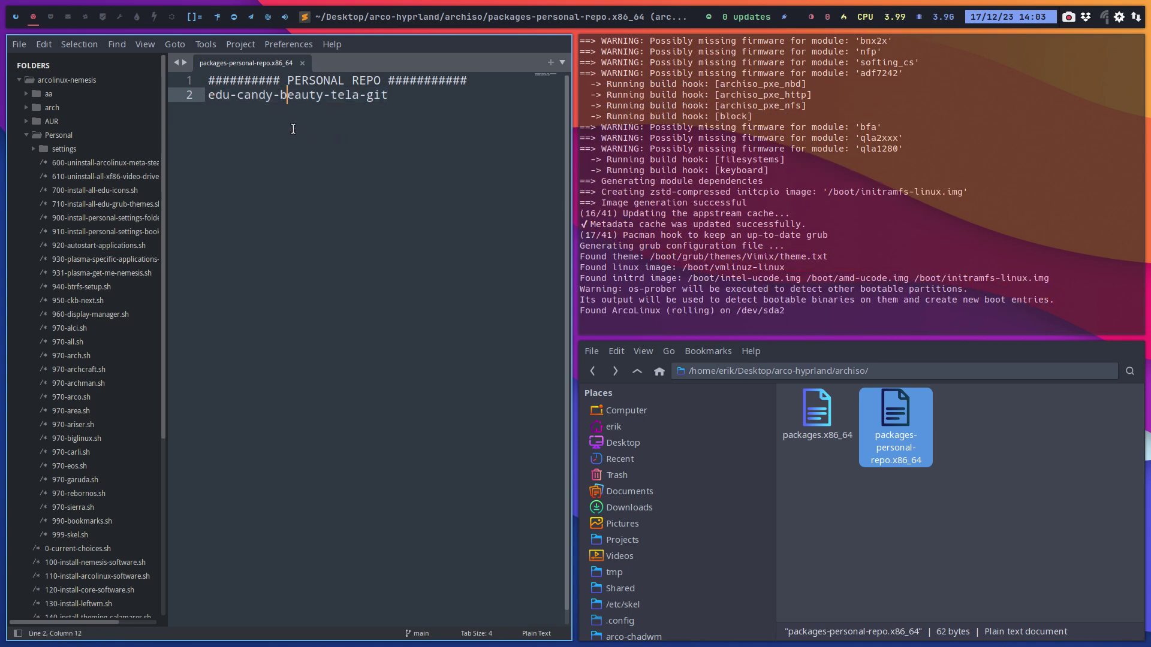
key(super+Return)
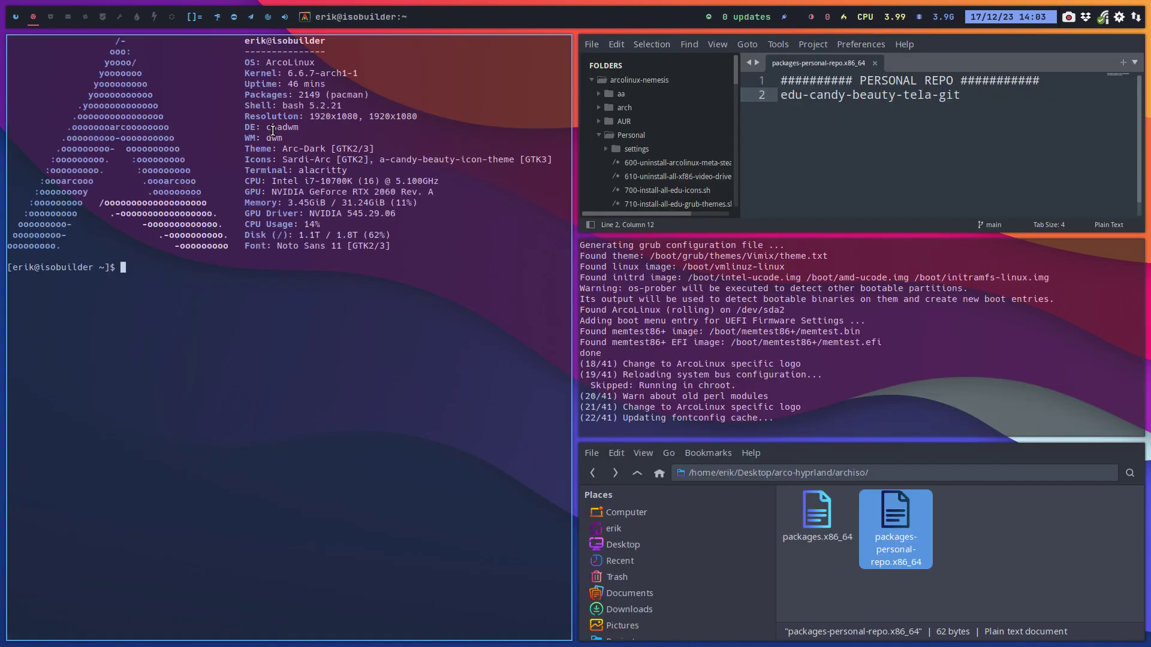
text(sudo pacman -S)
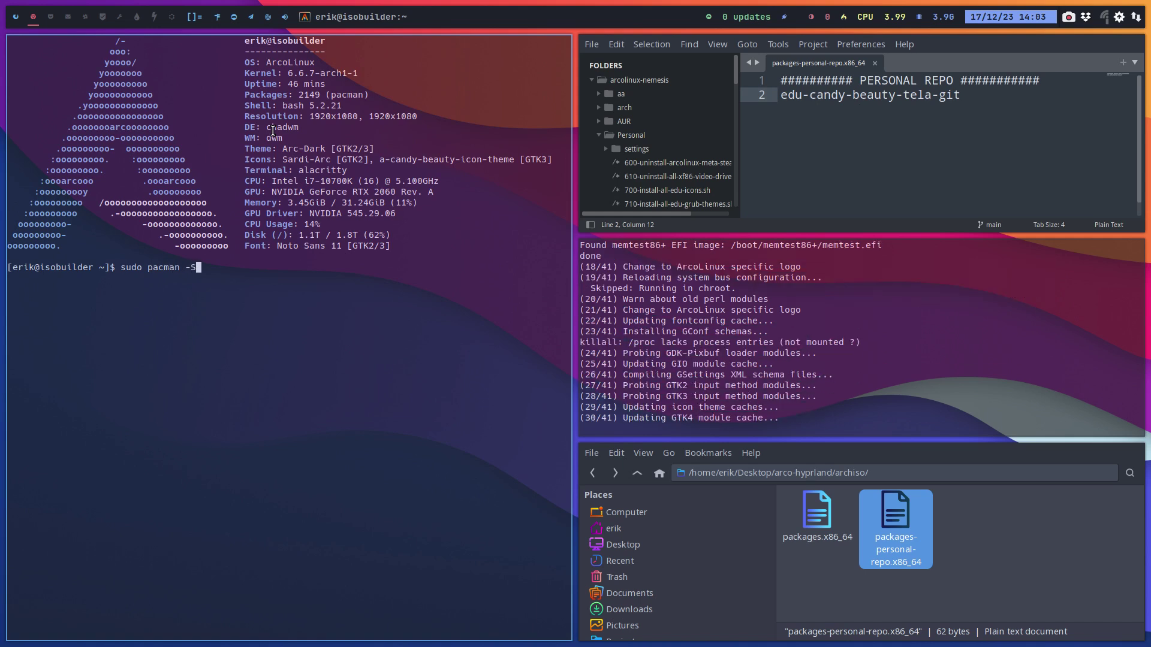
text( edu-)
key(Tab)
key(Tab)
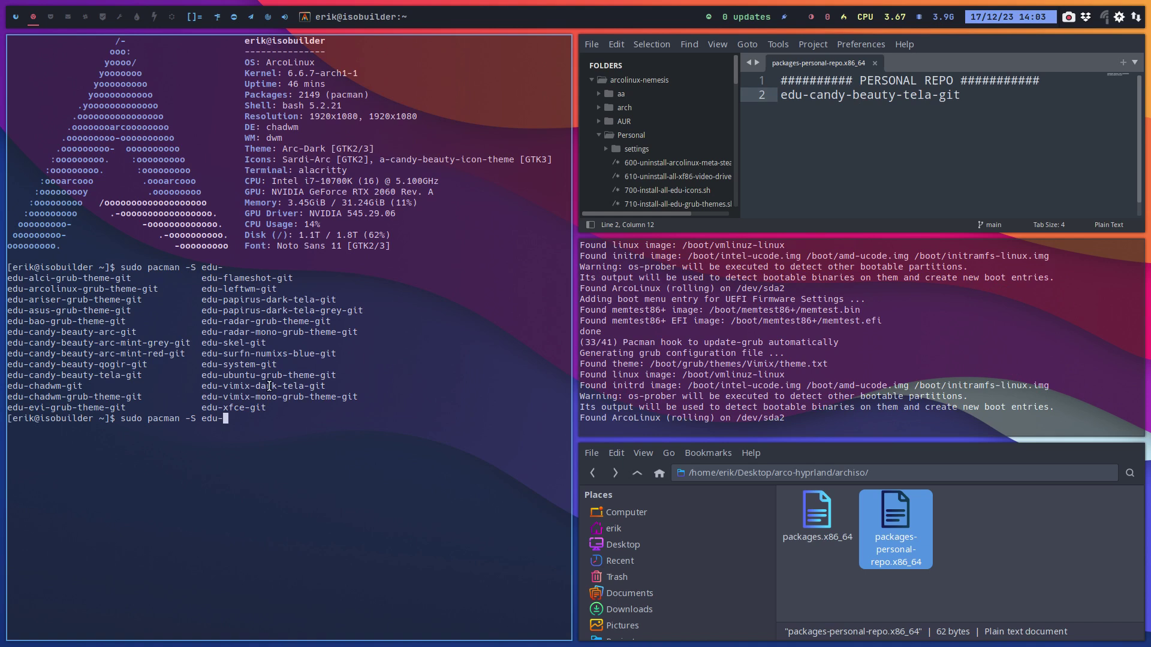
double_click(231, 407)
double_click(237, 364)
click(238, 346)
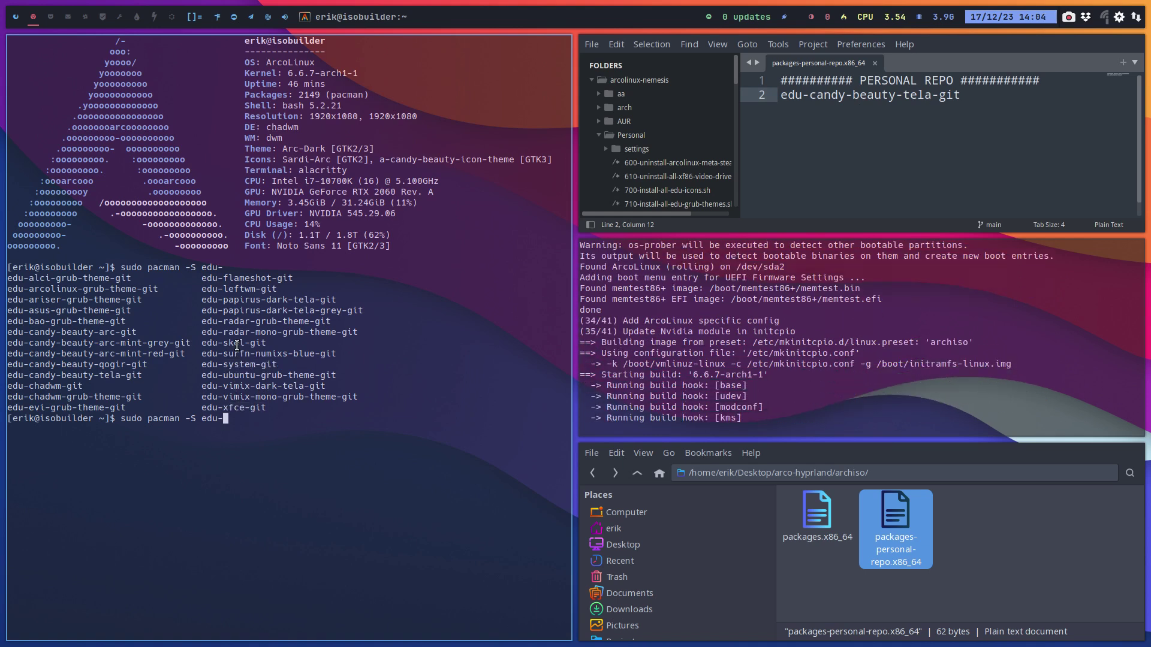
double_click(237, 344)
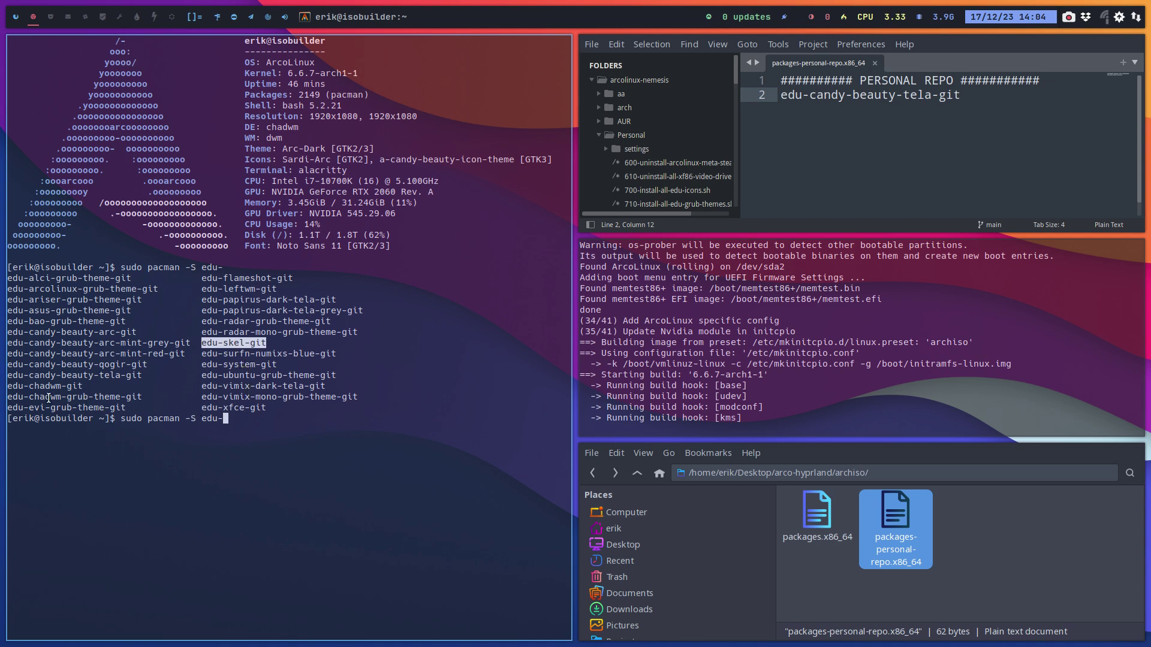
drag(61, 397, 103, 393)
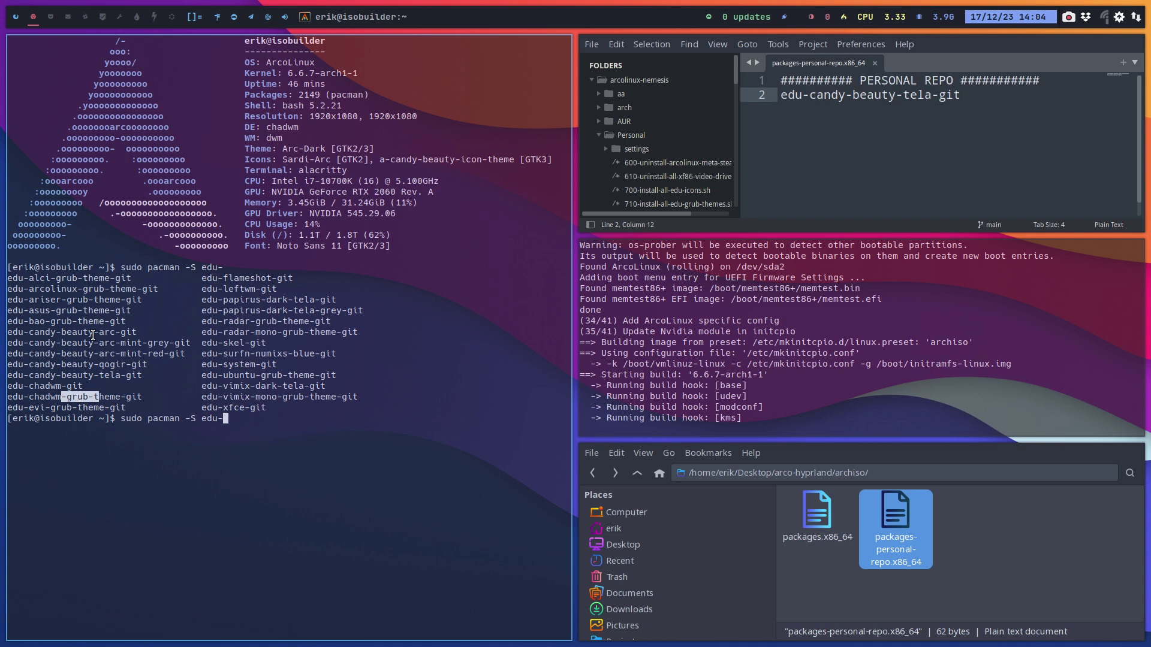
click(34, 317)
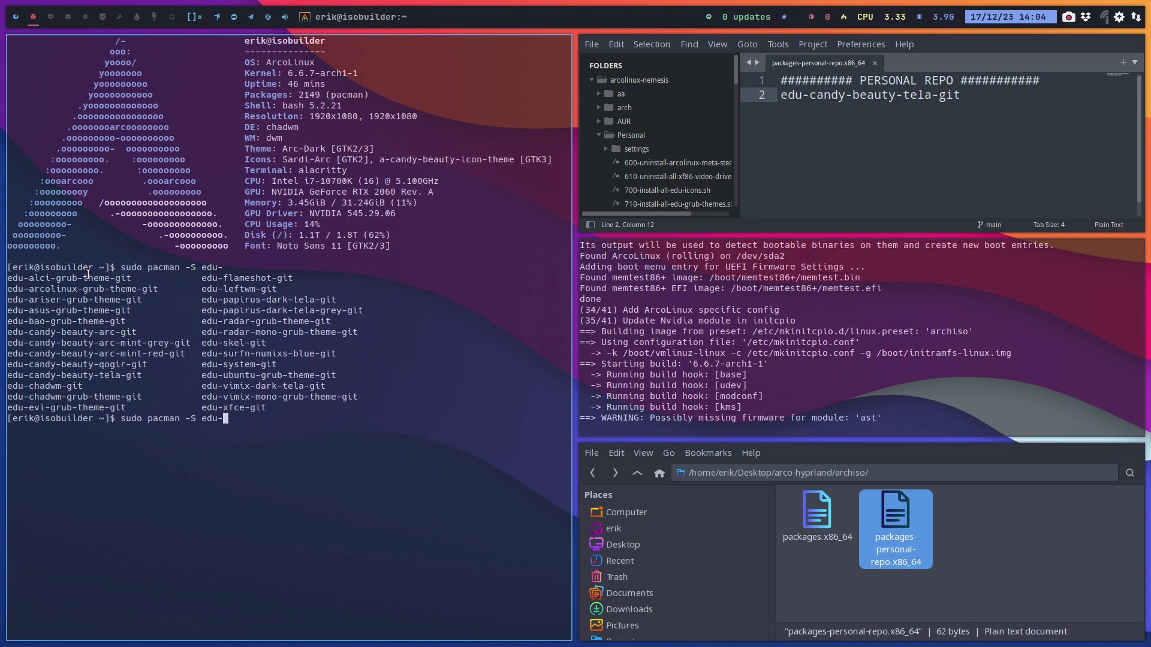
drag(29, 397, 77, 407)
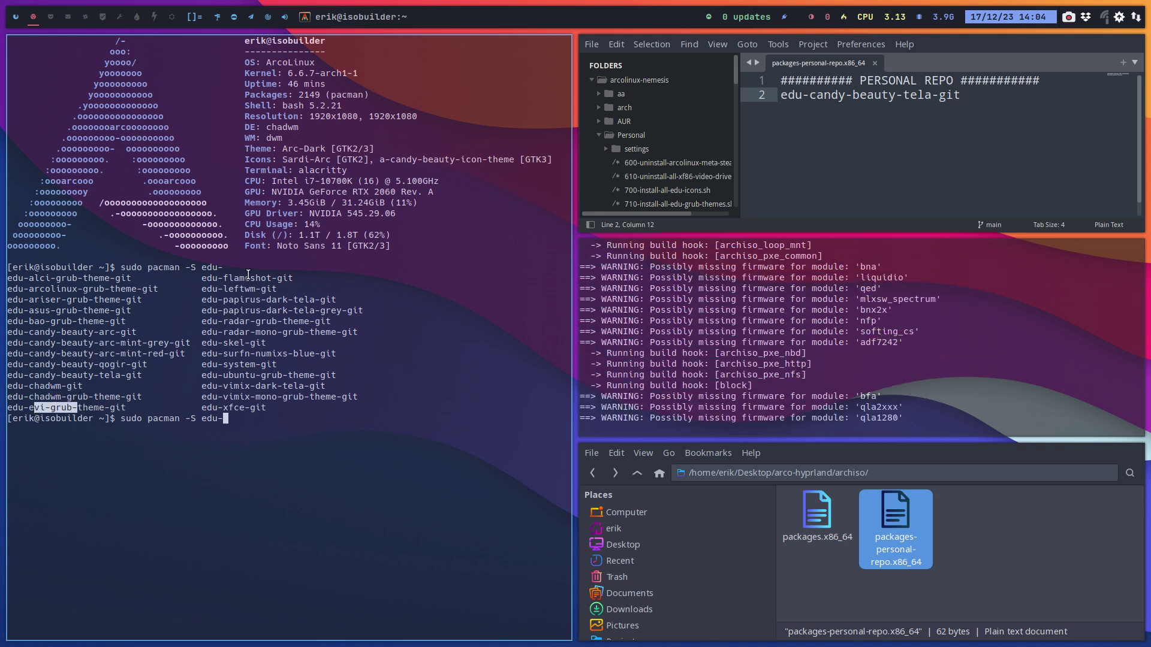
drag(256, 267, 248, 279)
click(257, 290)
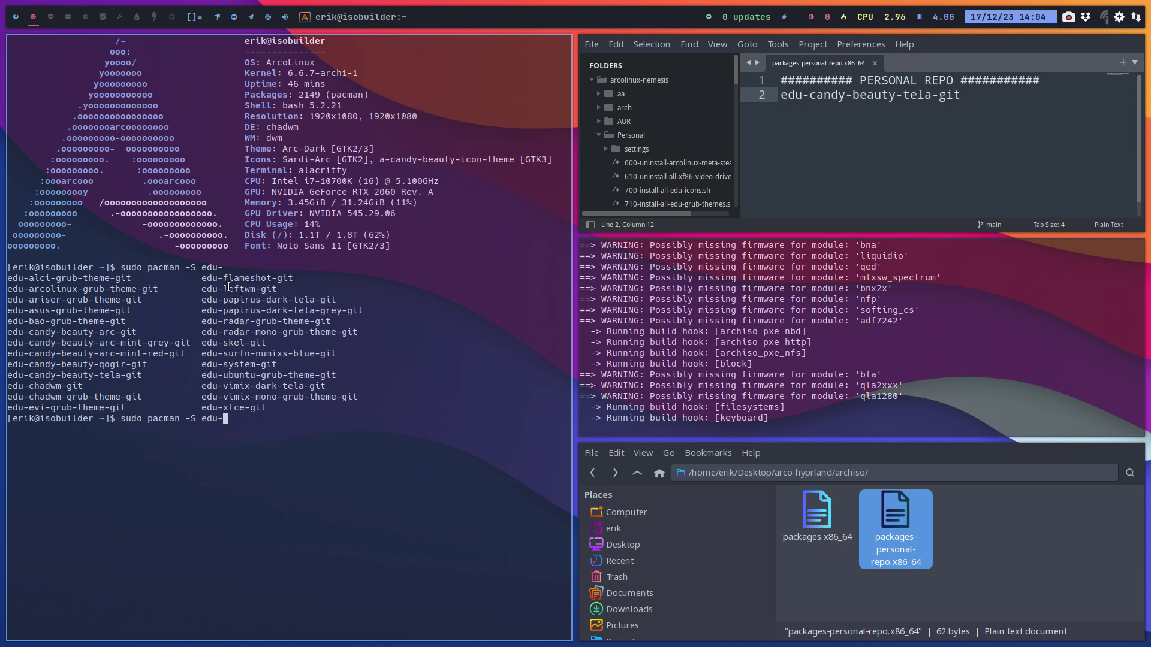
drag(213, 299, 315, 311)
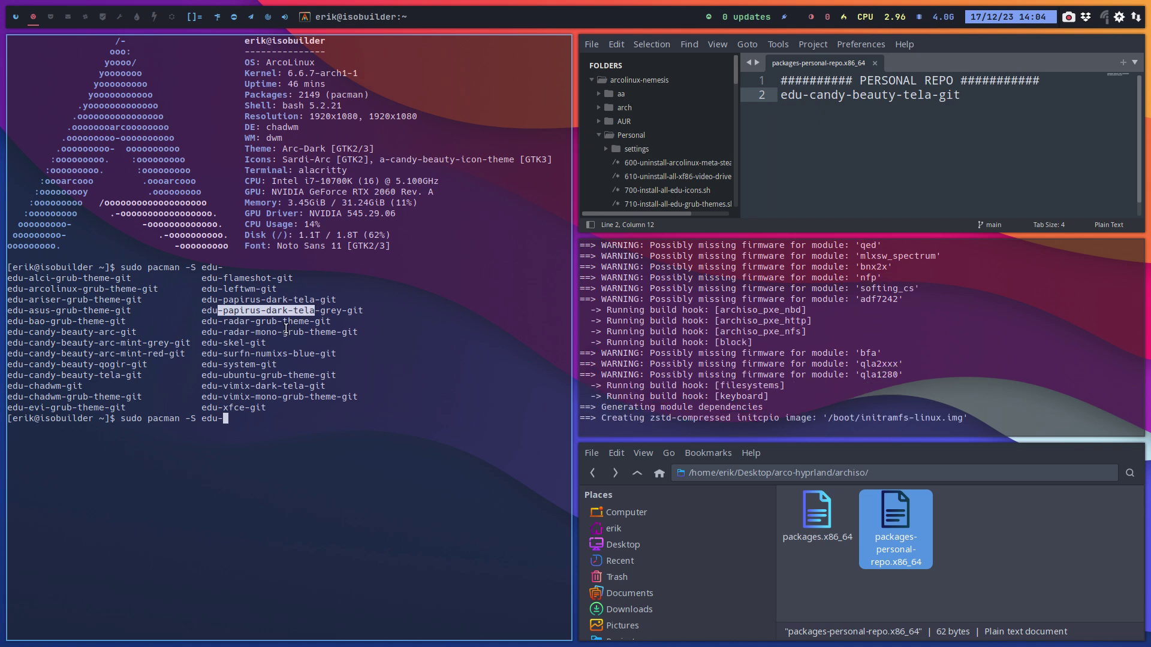
click(437, 255)
key(super+q)
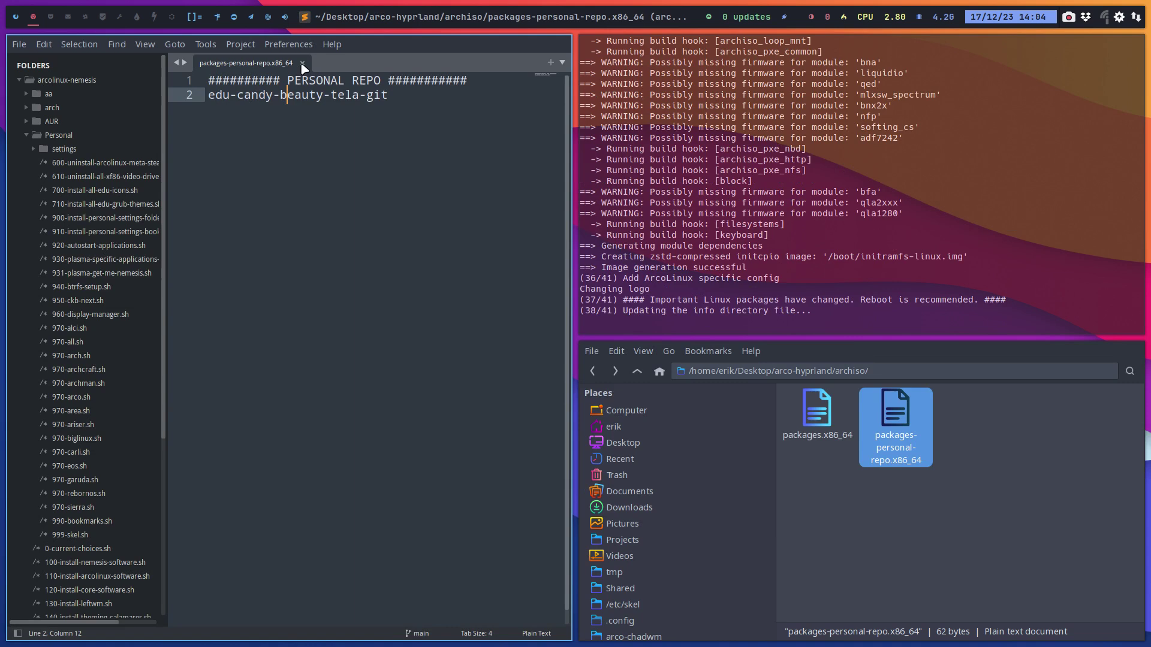
Close the package list in Sublime and open arco-hyprland's empty personal folder in Thunar.
key(ctrl+w)
key(super+q)
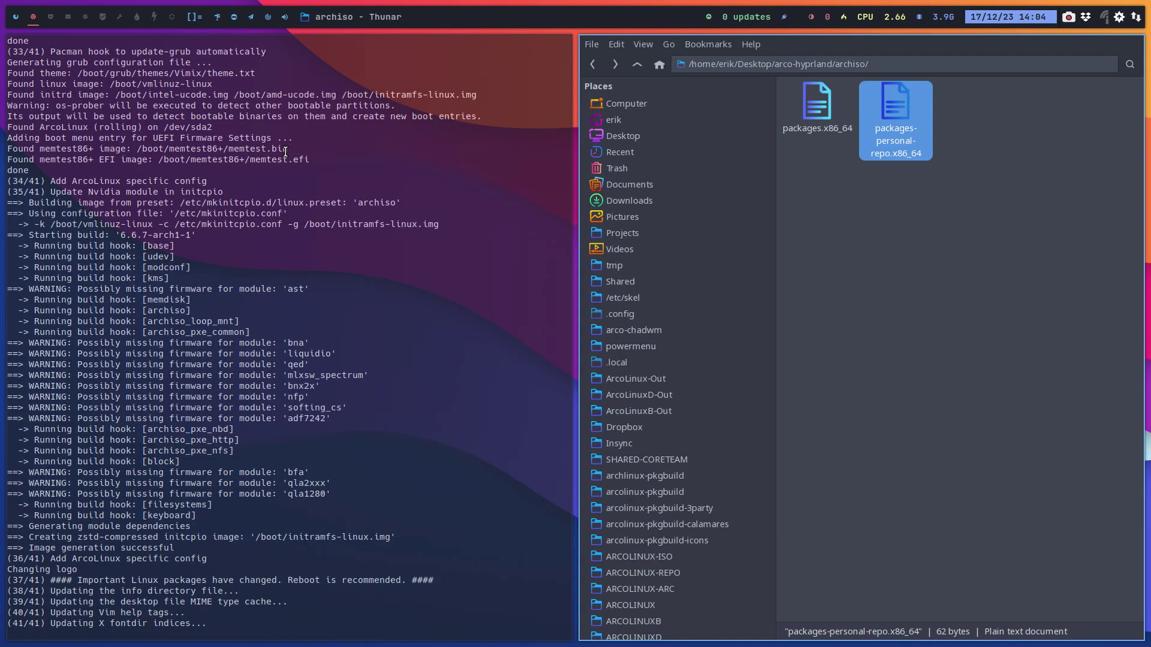
click(637, 66)
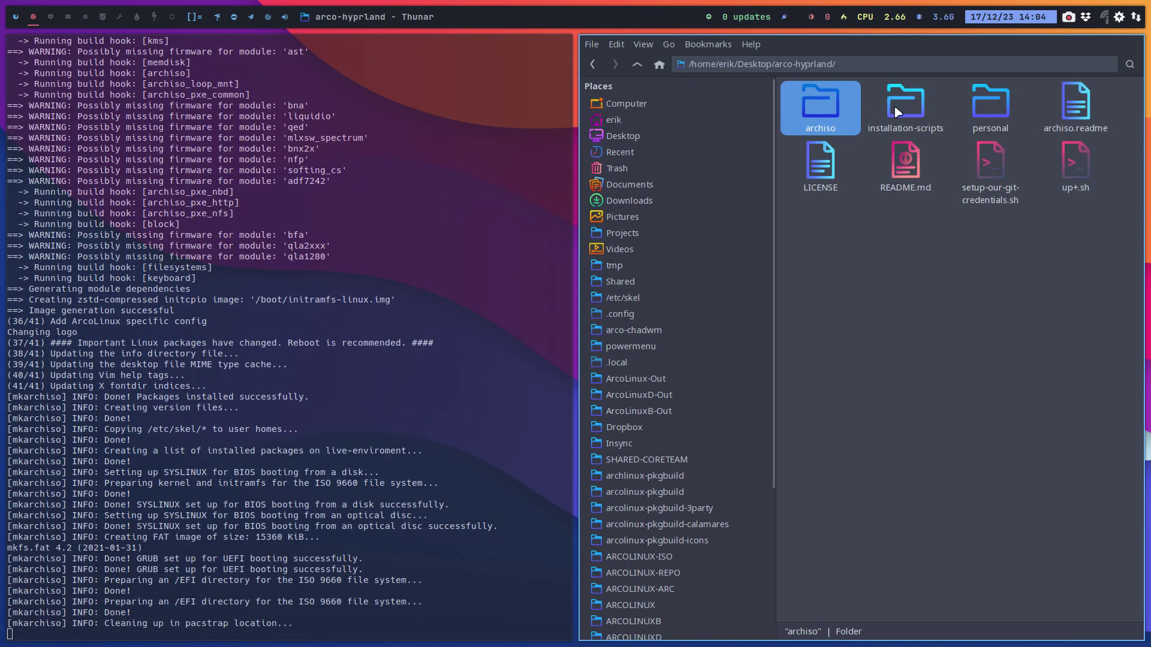
double_click(995, 108)
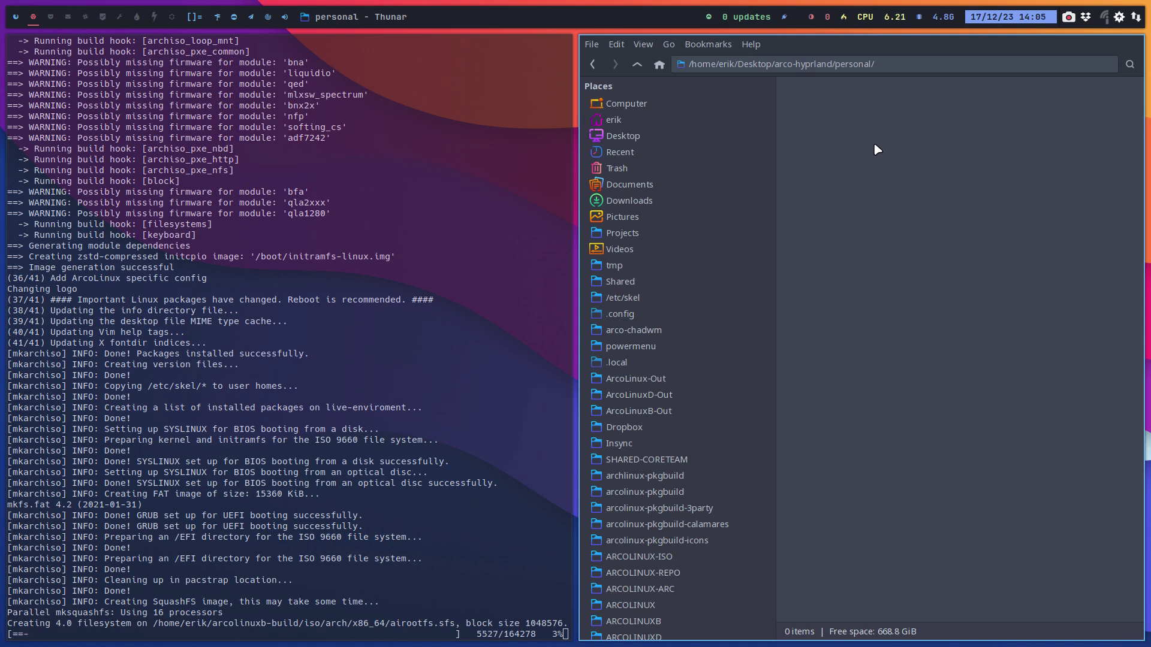
Open the PERSONAL page on arcolinuxb.com in Chromium on workspace 1.
click(16, 16)
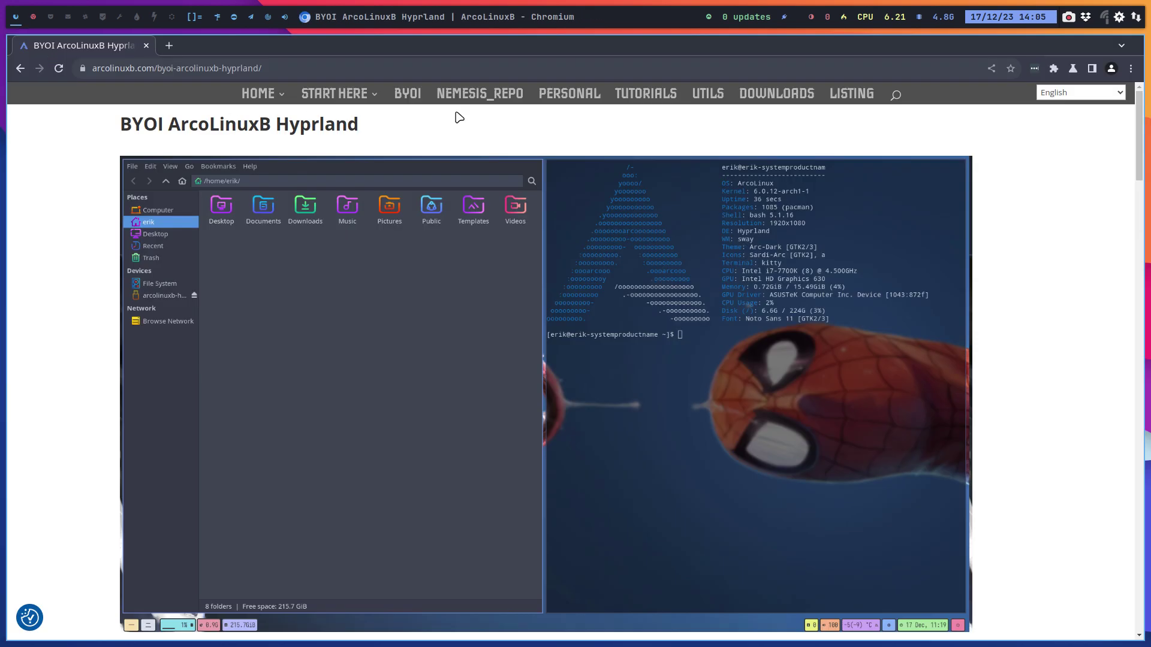
click(574, 94)
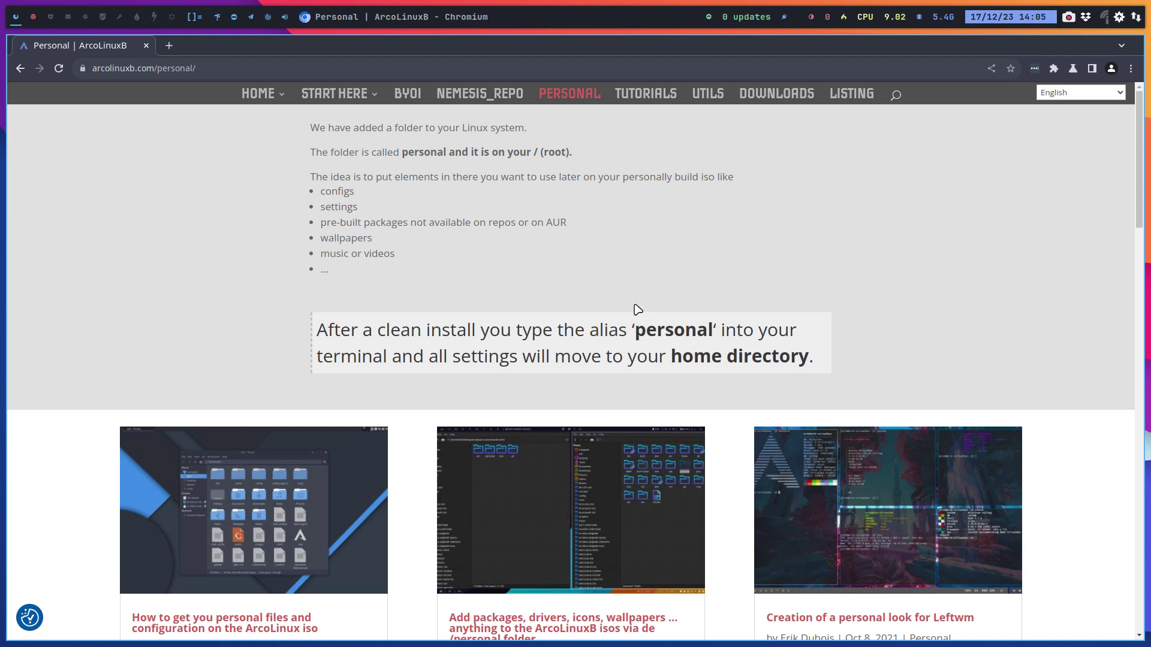
Print the personal alias definition, cp -Rf /personal/* ~/, and highlight its ~ destination.
text(alias pero)
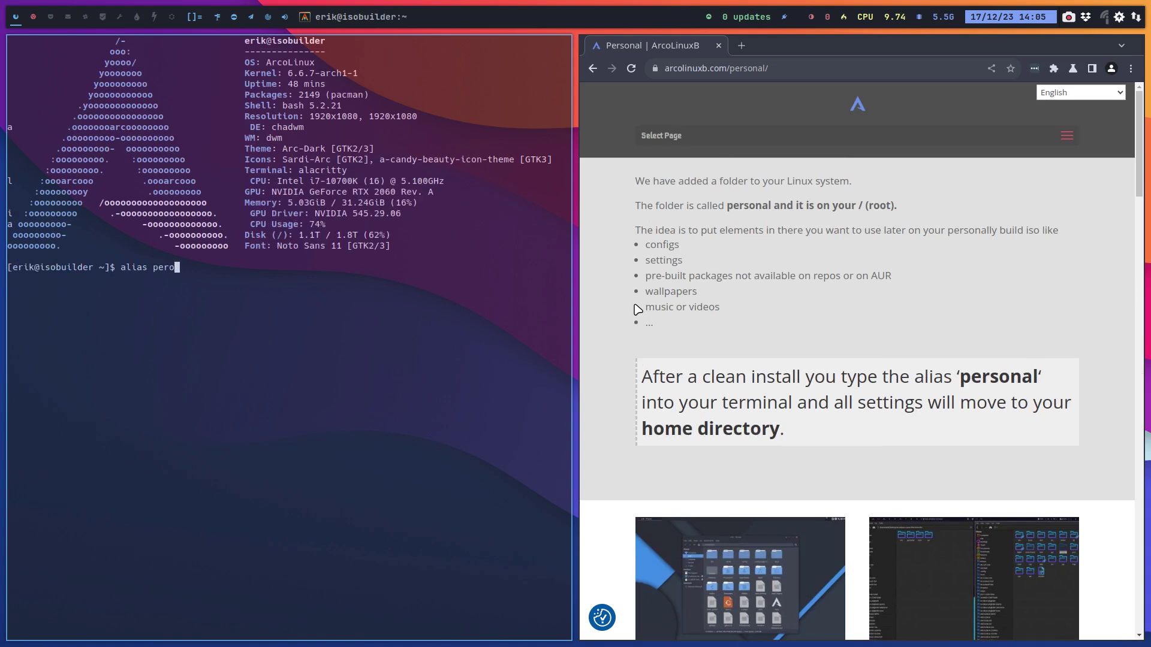
key(BackSpace)
text(sonal)
key(Return)
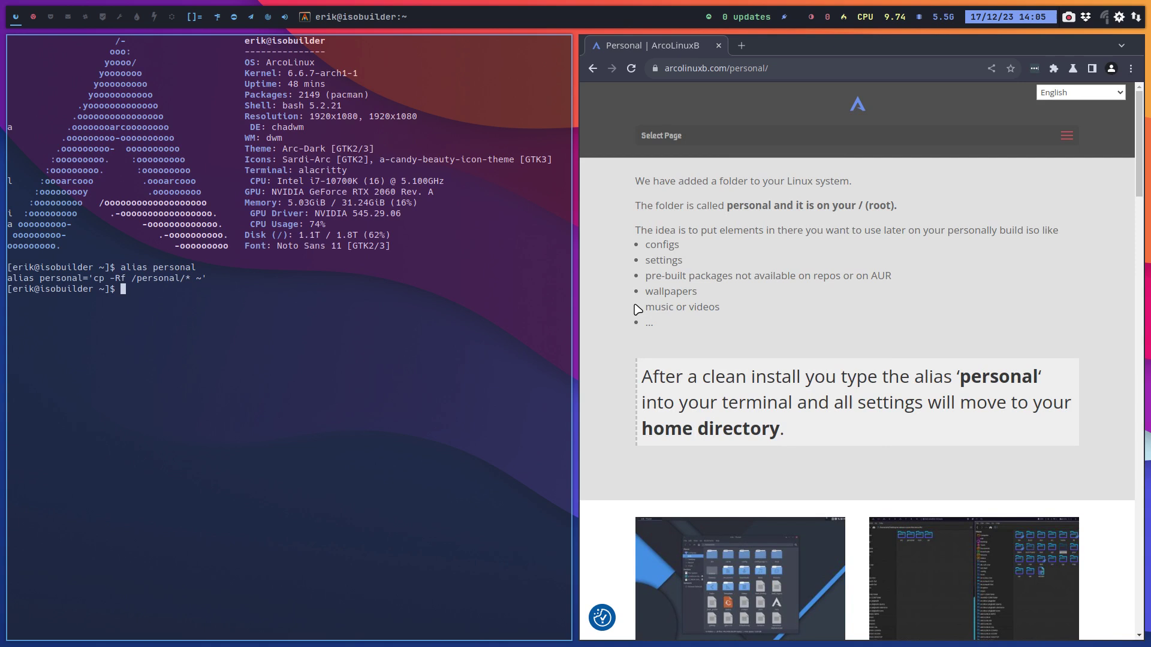
double_click(199, 278)
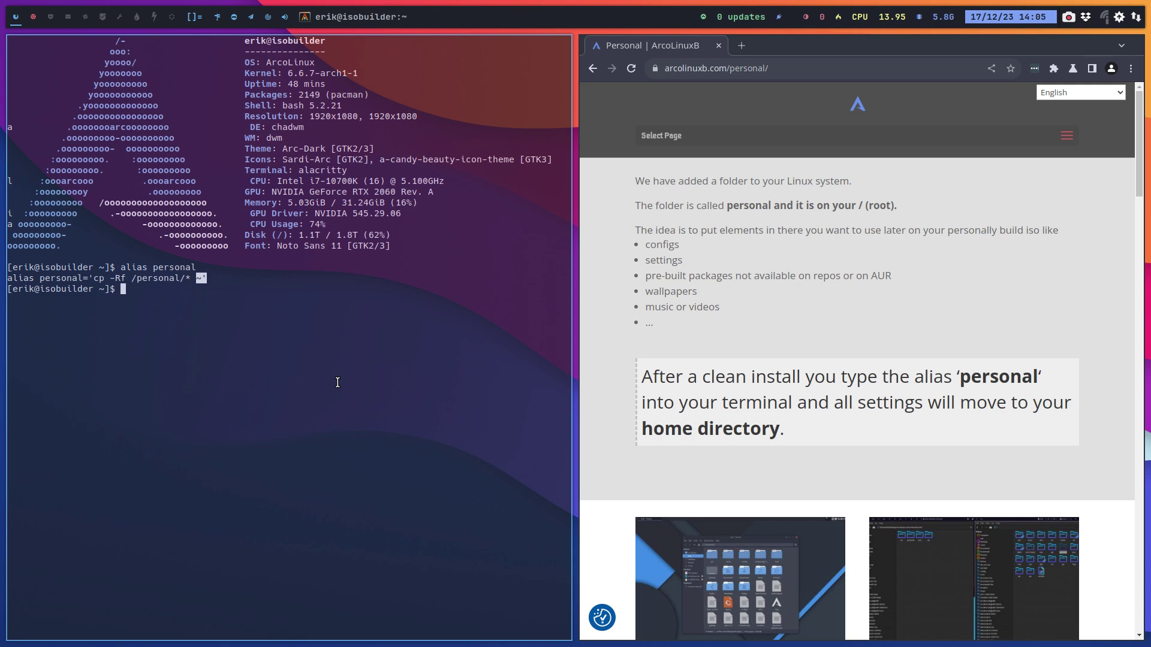
click(336, 290)
Close the terminal and return to the build workspace showing the finished 2.3G ISO.
key(super+q)
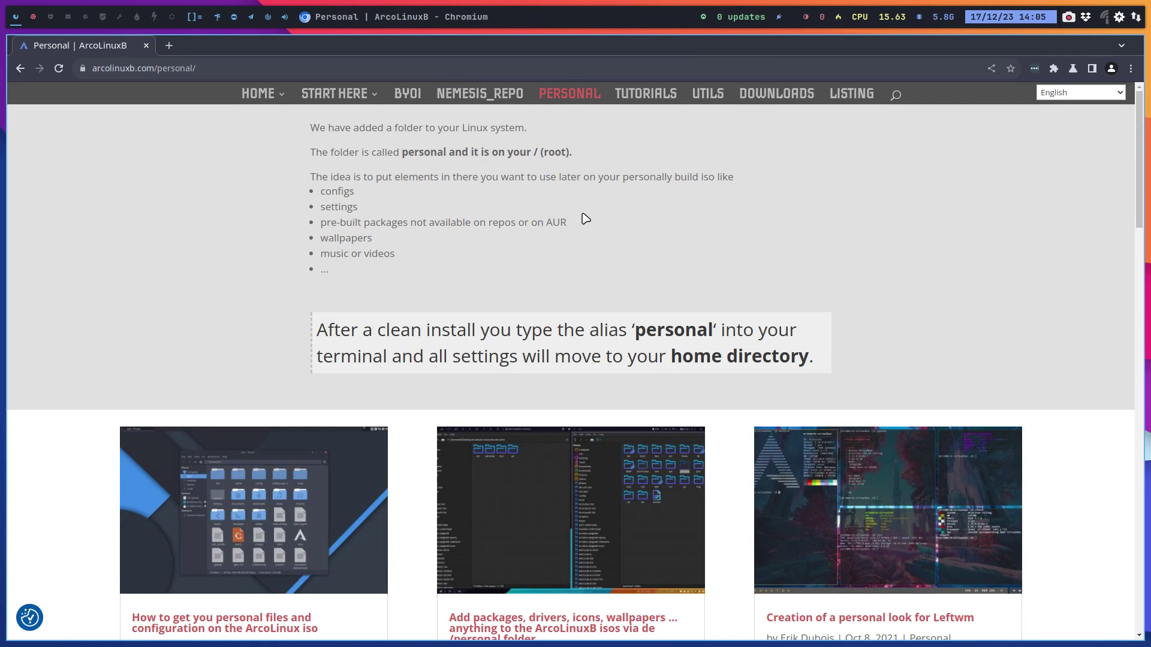
click(34, 11)
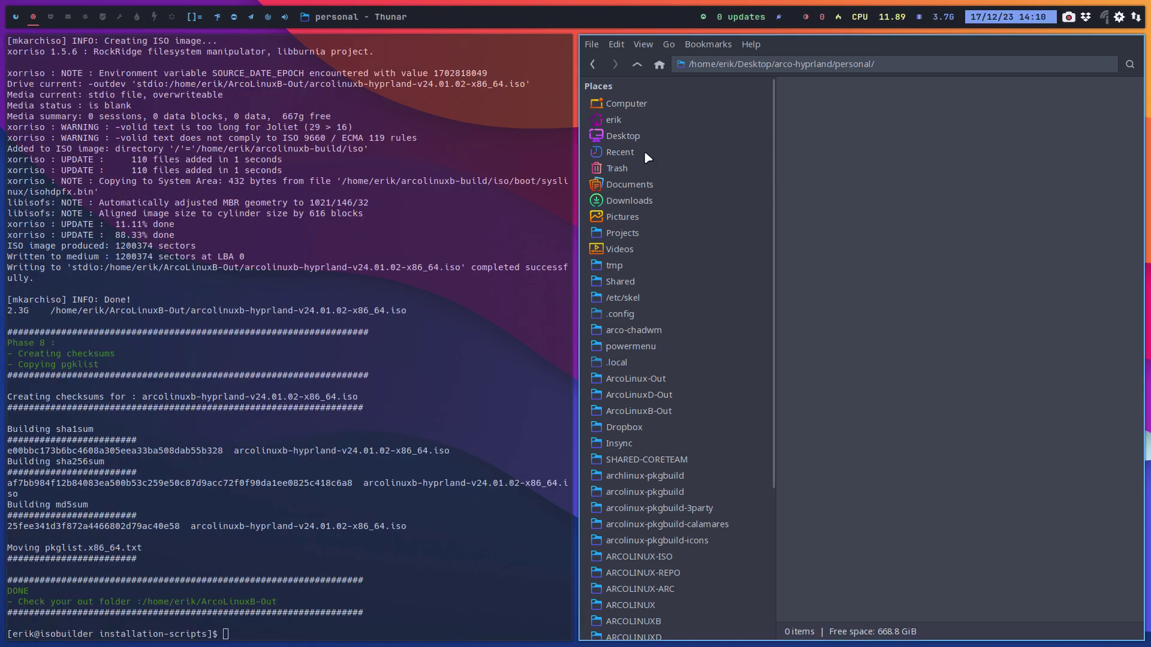
Open home's ArcoLinuxB-Out folder and select the 2.3 GiB hyprland ISO beside its checksum files.
click(617, 120)
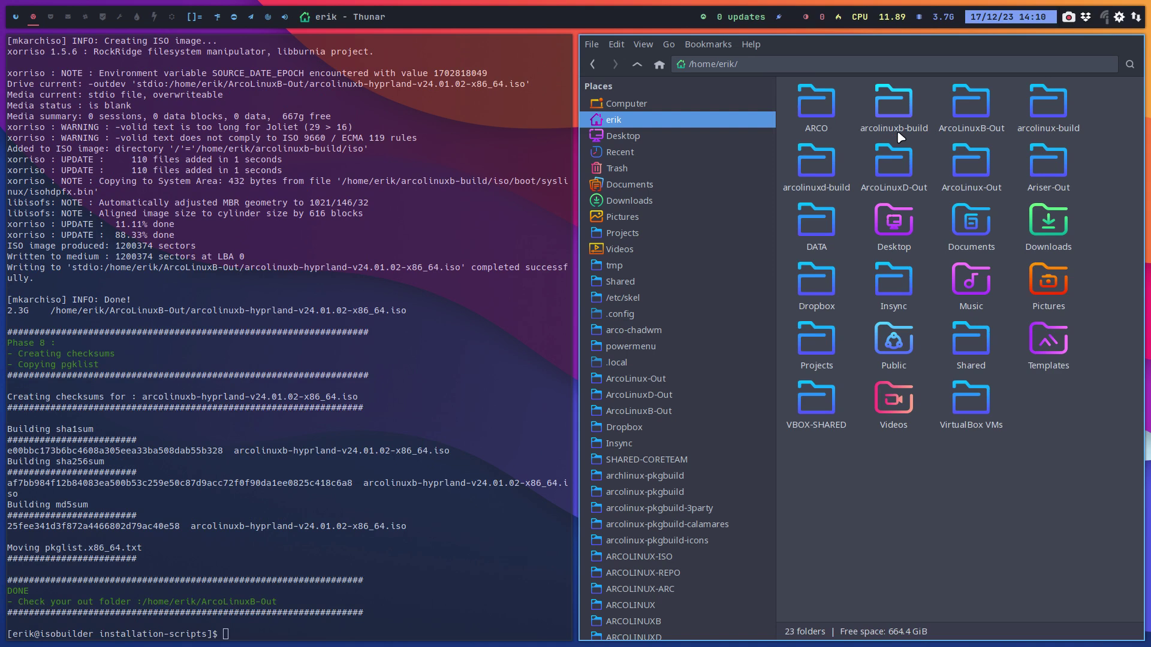
double_click(970, 103)
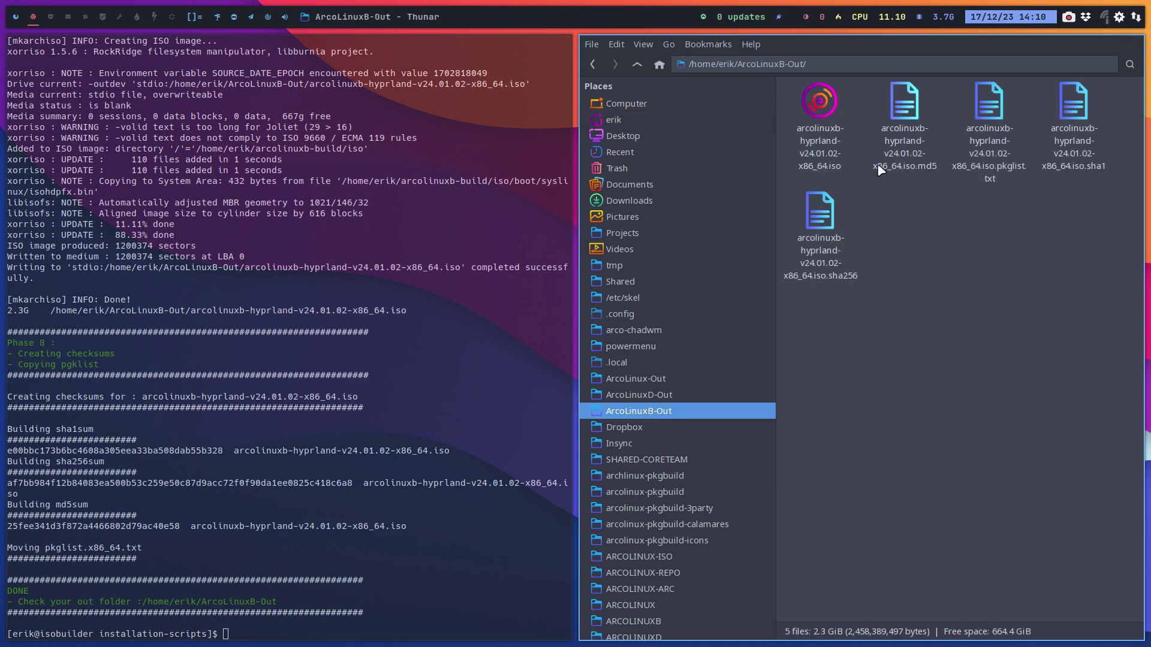
click(834, 155)
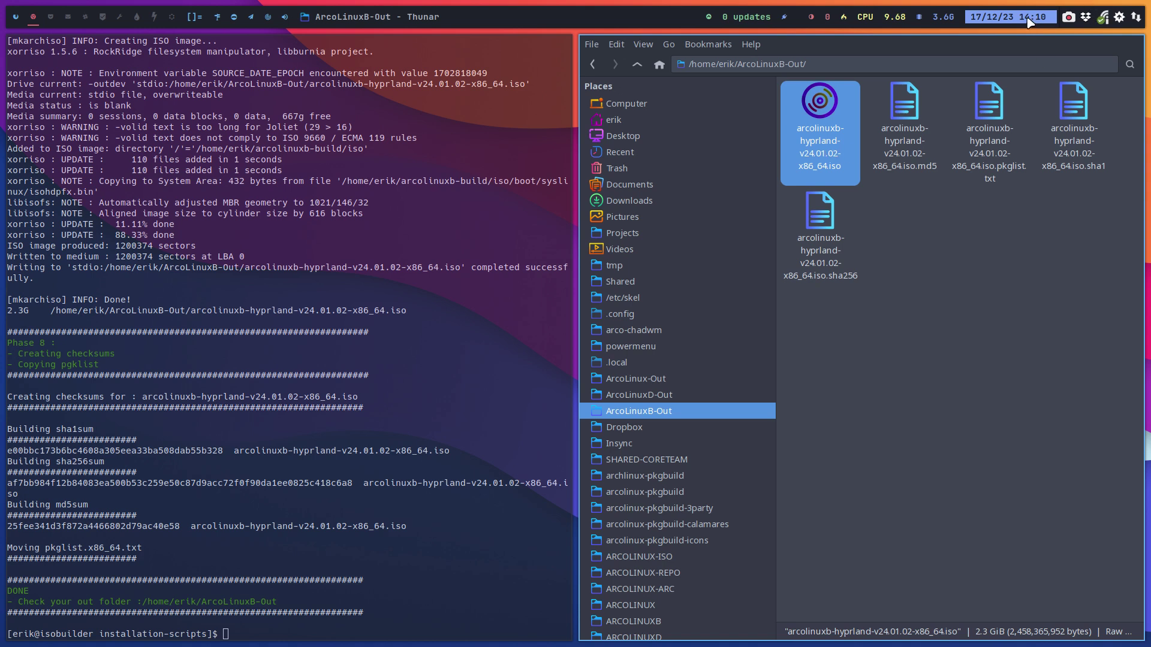
click(1073, 18)
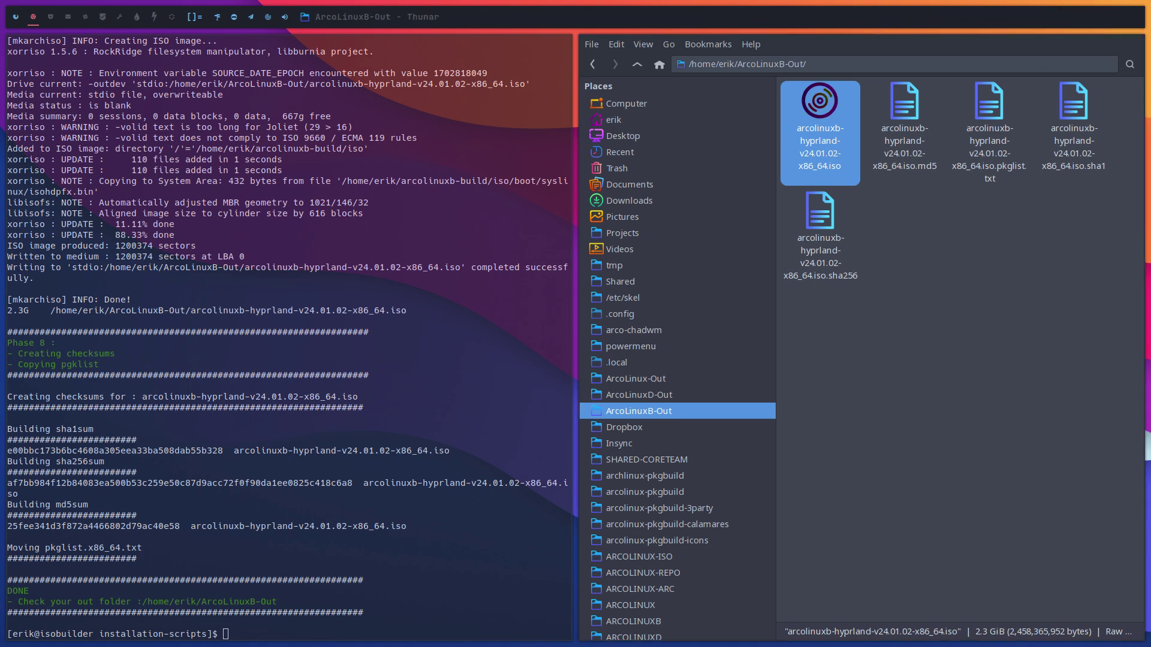